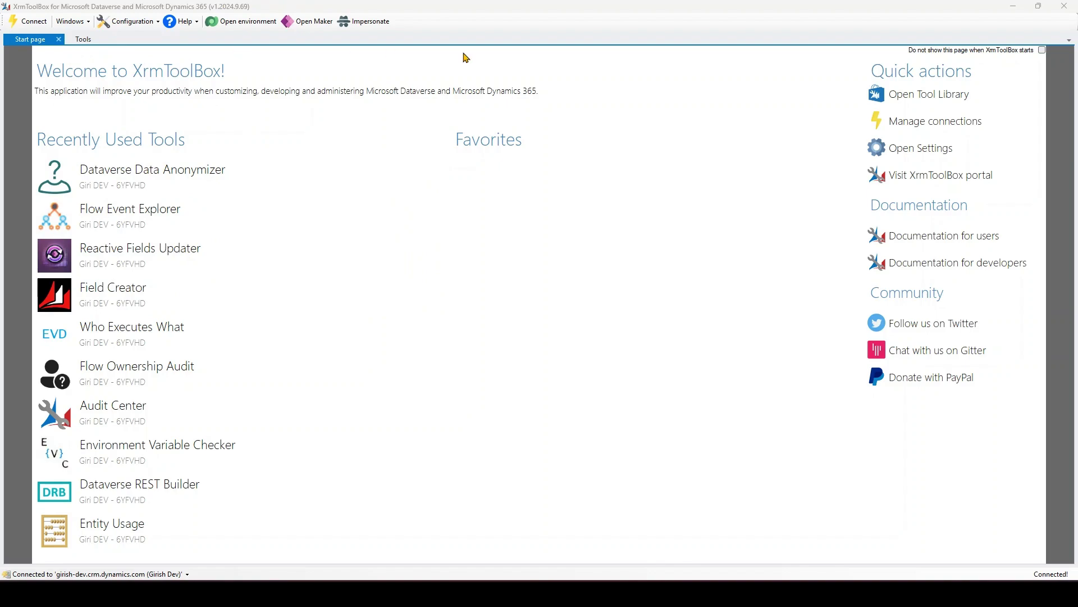
# Open the Tool Library and search it for "anonymi"
pyautogui.click(907, 101)
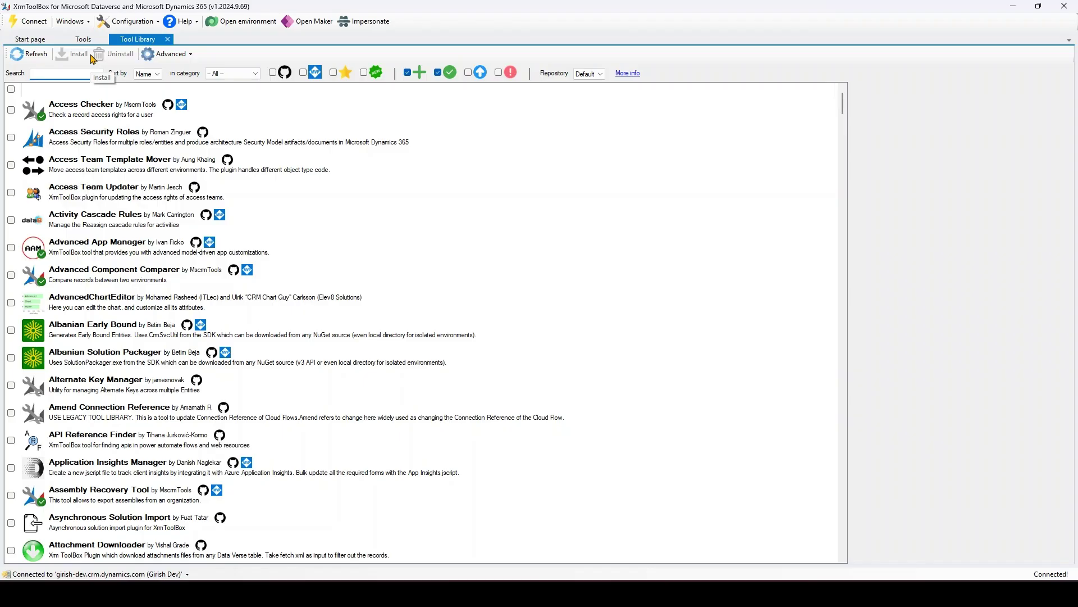
pyautogui.write('anonymi')
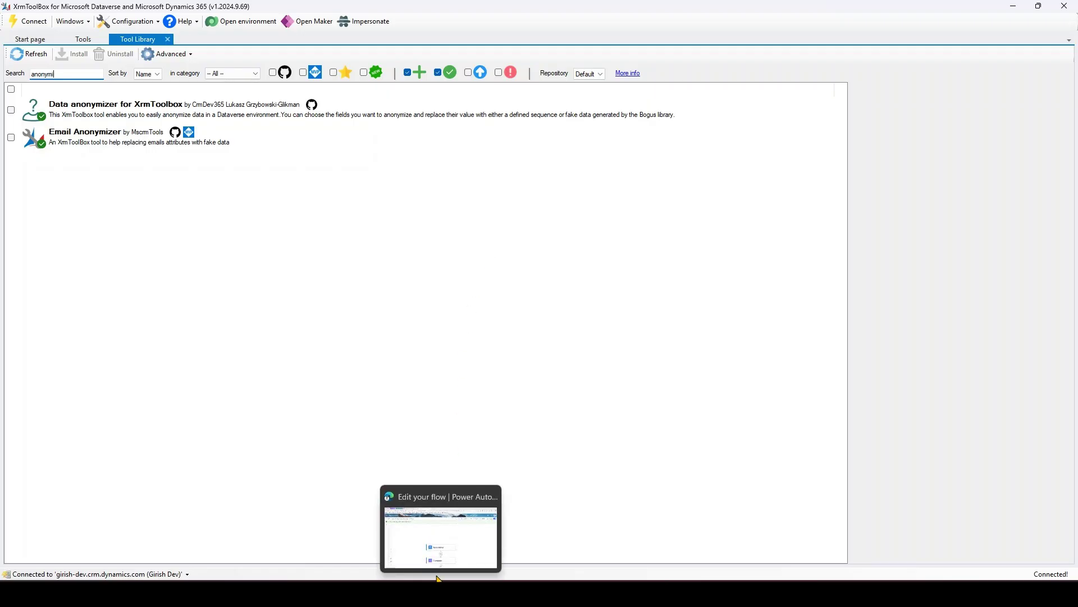
# Switch to the browser and open the bookmarked airlines app in a new tab
pyautogui.click(439, 578)
pyautogui.click(455, 9)
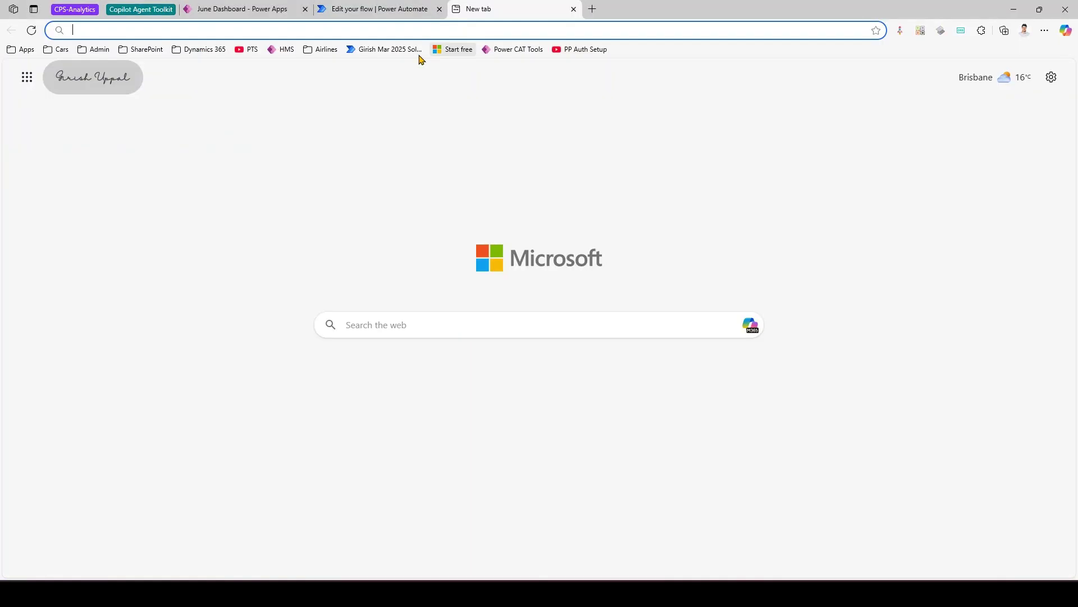
pyautogui.click(321, 49)
pyautogui.click(326, 86)
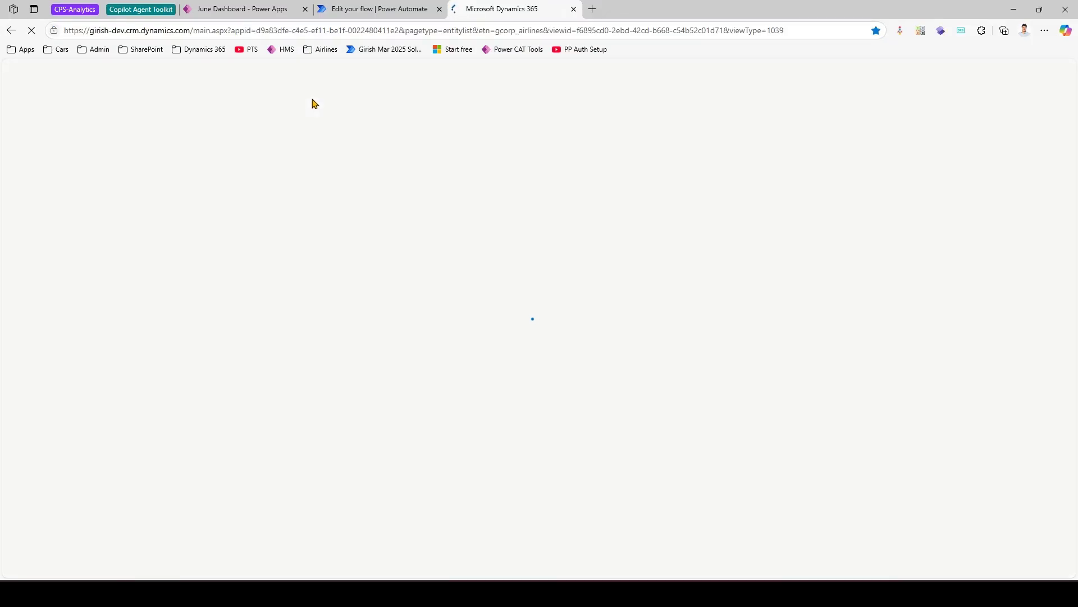
# Open the bookmarked Power Apps airlines solution in another new tab, and return to the airlines app
pyautogui.click(592, 9)
pyautogui.click(335, 50)
pyautogui.click(333, 66)
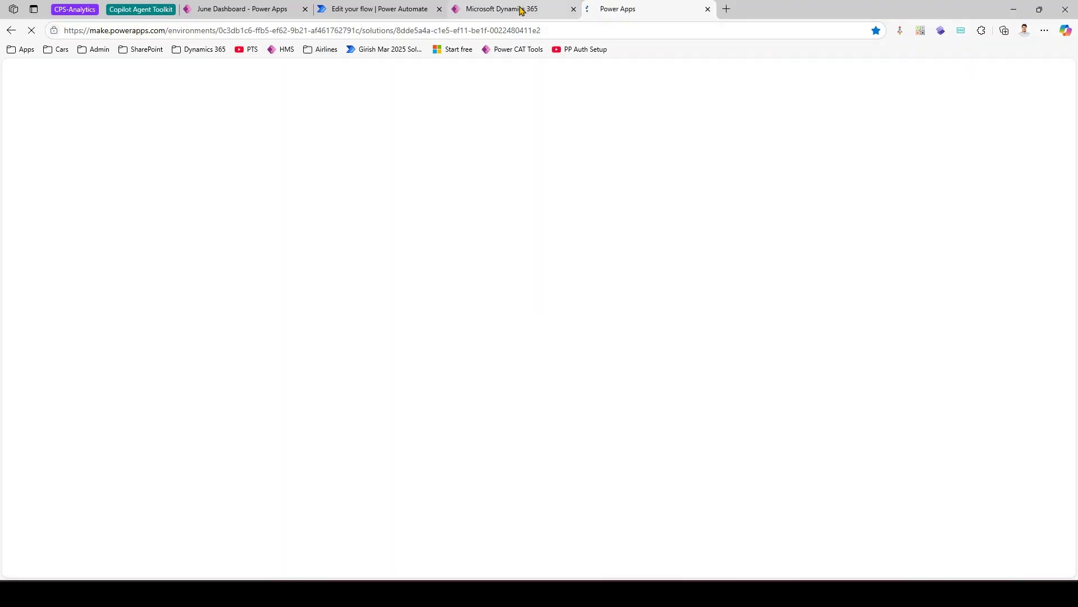
pyautogui.click(513, 9)
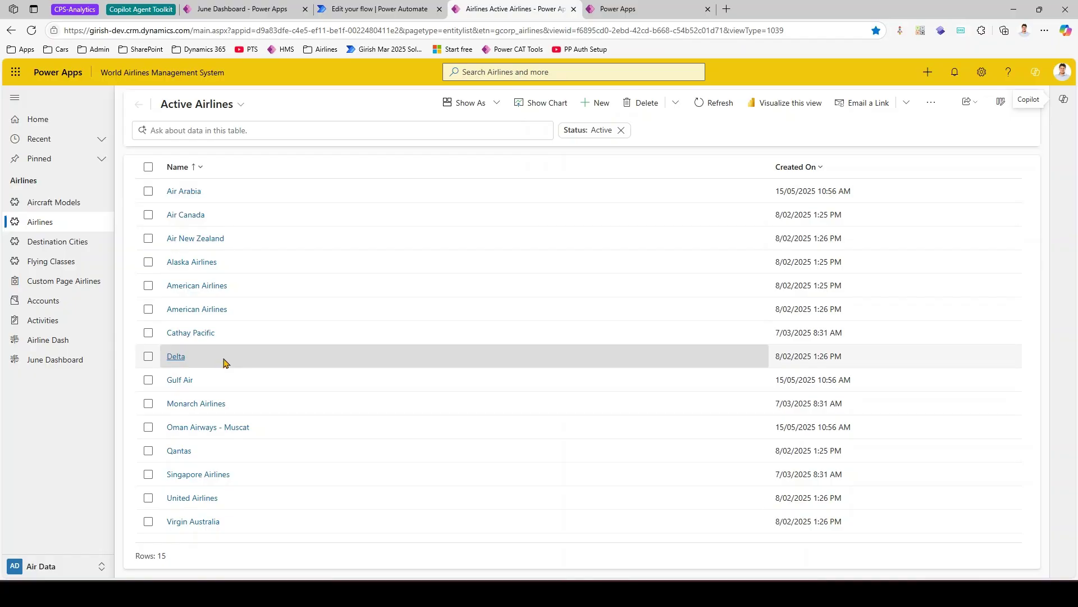
# Open the first American Airlines record and examine its Name, Total Staff, Total Aircrafts, Email, Manager and Supervisor fields
pyautogui.click(206, 286)
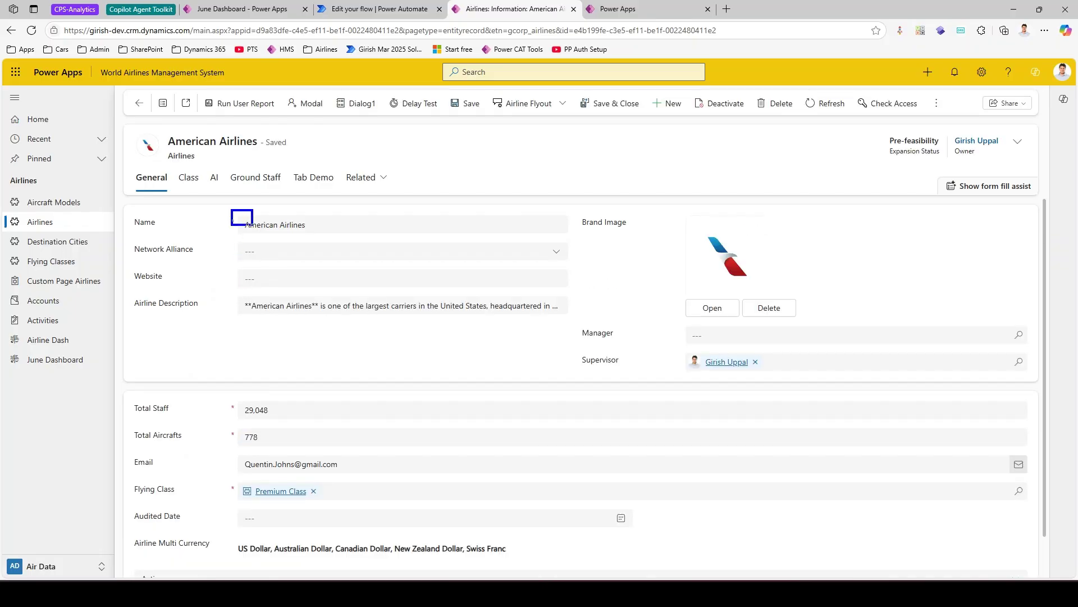
pyautogui.moveTo(342, 237); pyautogui.dragTo(342, 240)
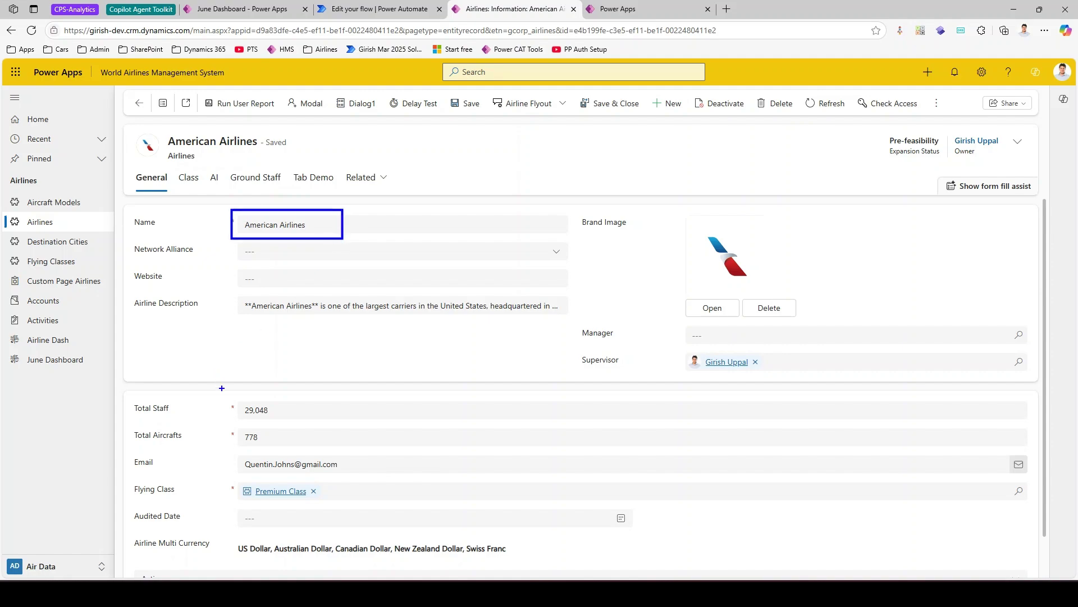
pyautogui.moveTo(222, 392); pyautogui.dragTo(292, 419)
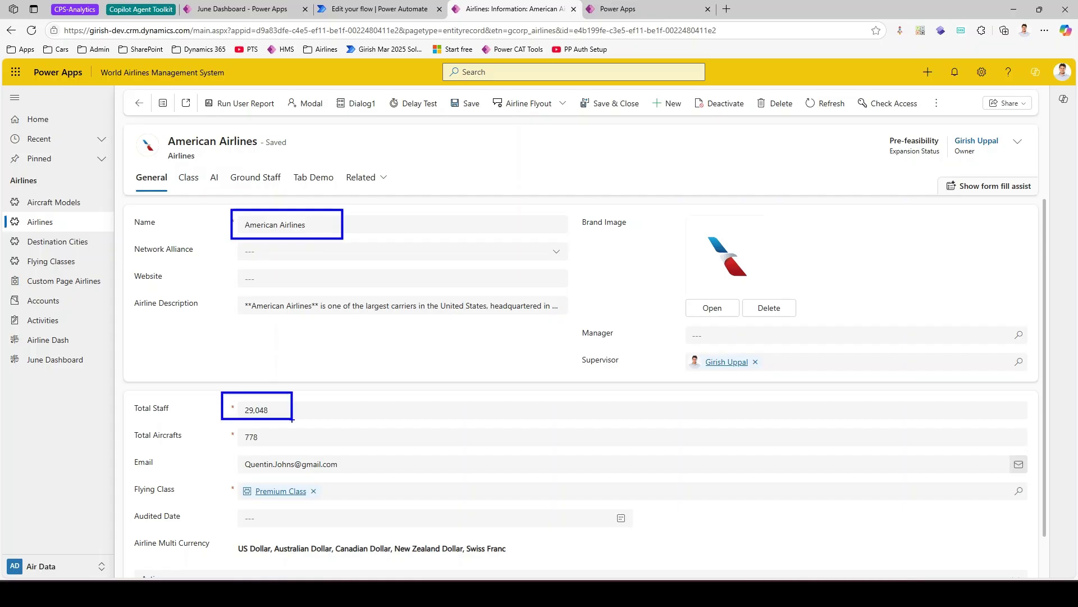
pyautogui.moveTo(222, 424); pyautogui.dragTo(364, 473)
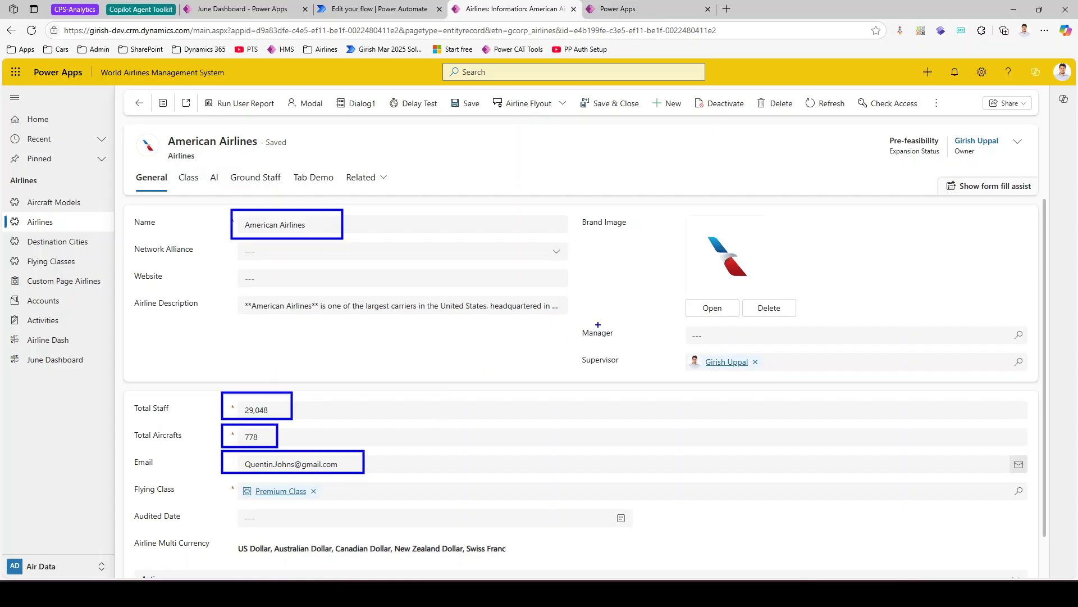
pyautogui.moveTo(679, 347)
pyautogui.mouseDown()
pyautogui.moveTo(733, 382)
pyautogui.moveTo(774, 383)
pyautogui.mouseUp()
pyautogui.moveTo(661, 321); pyautogui.dragTo(776, 345)
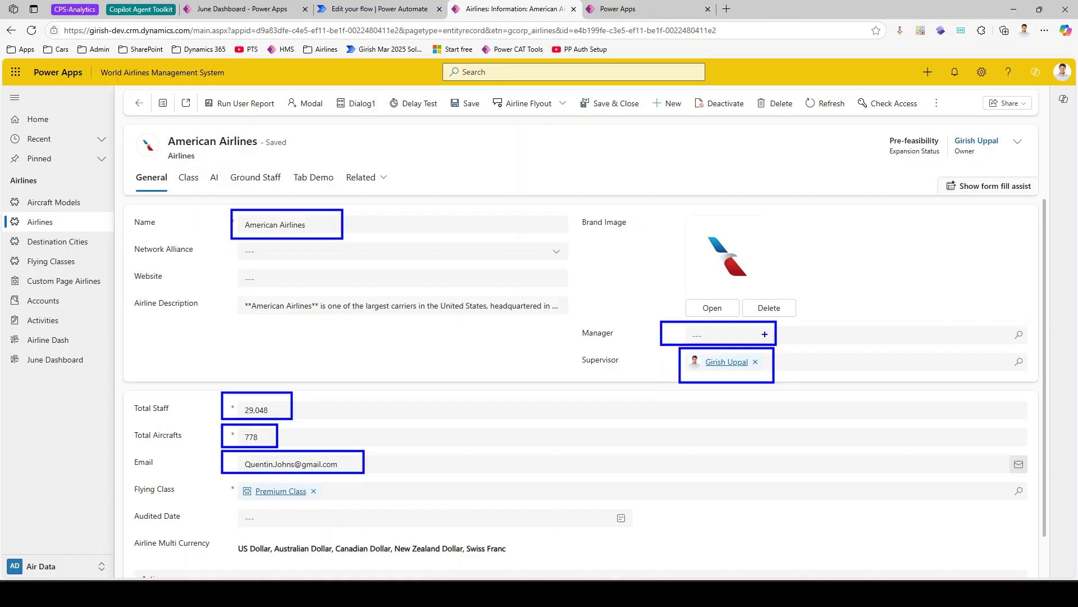
pyautogui.press('Escape')
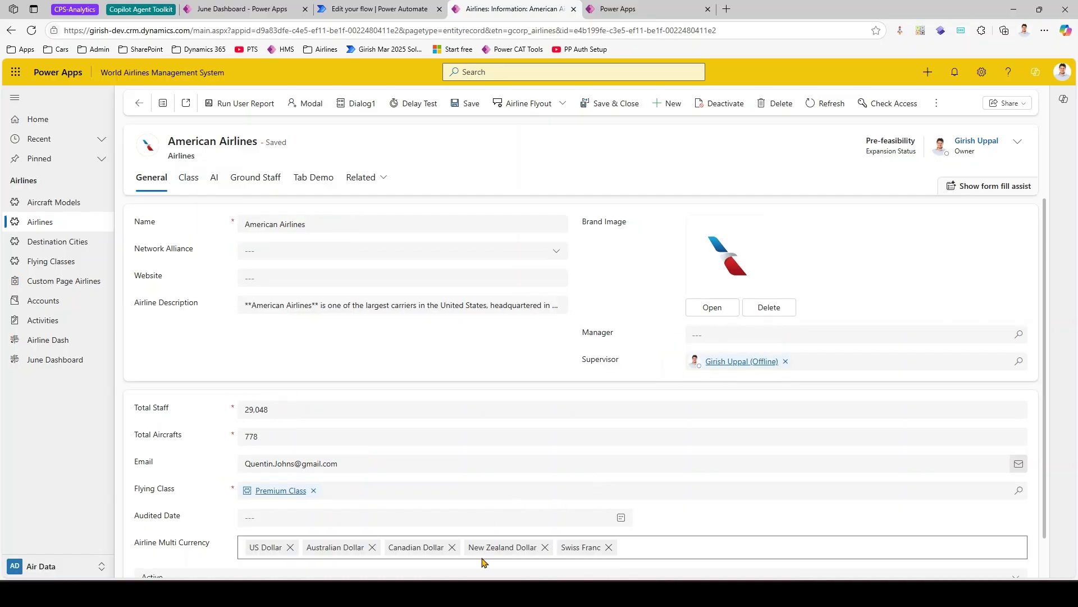
pyautogui.moveTo(466, 594)
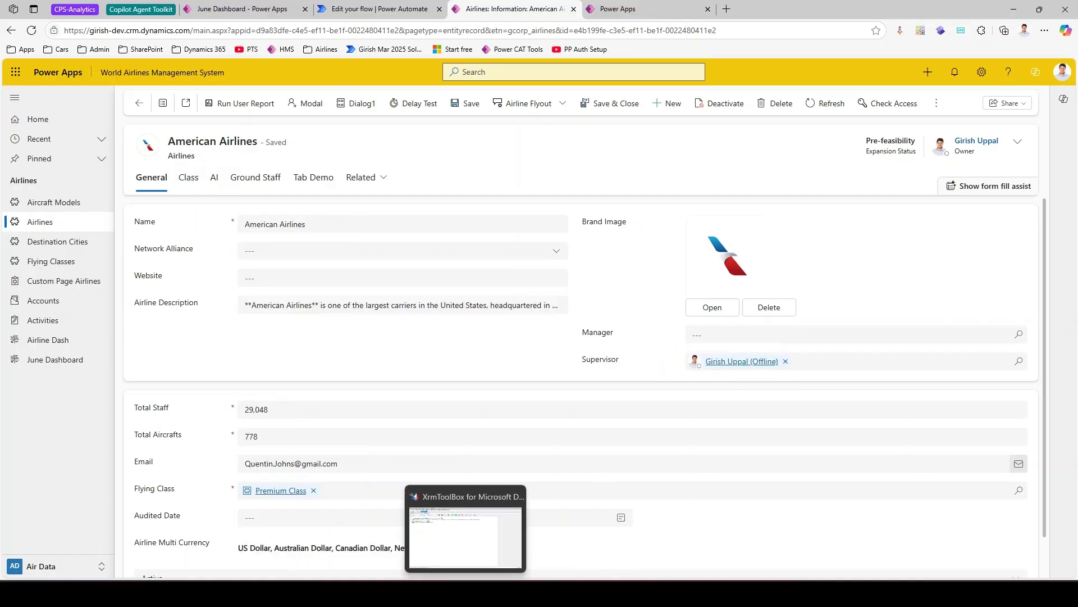
# Show the Airlines list in Comp View and examine its Email, Expansion Status, Total Aircrafts and Airline Description columns
pyautogui.click(73, 224)
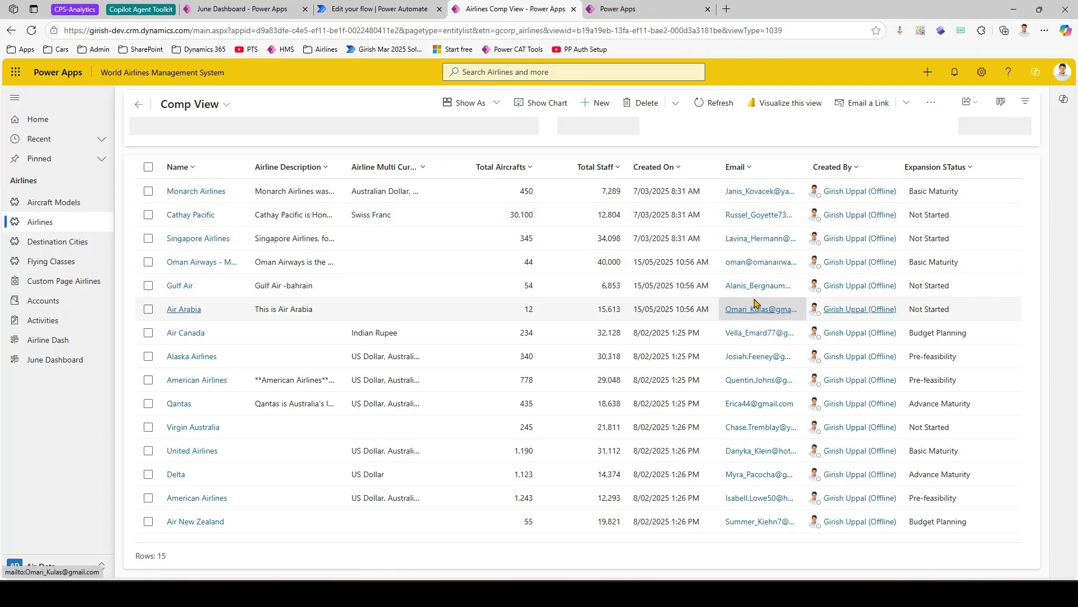
pyautogui.moveTo(714, 157)
pyautogui.mouseDown()
pyautogui.moveTo(801, 367)
pyautogui.moveTo(798, 536)
pyautogui.mouseUp()
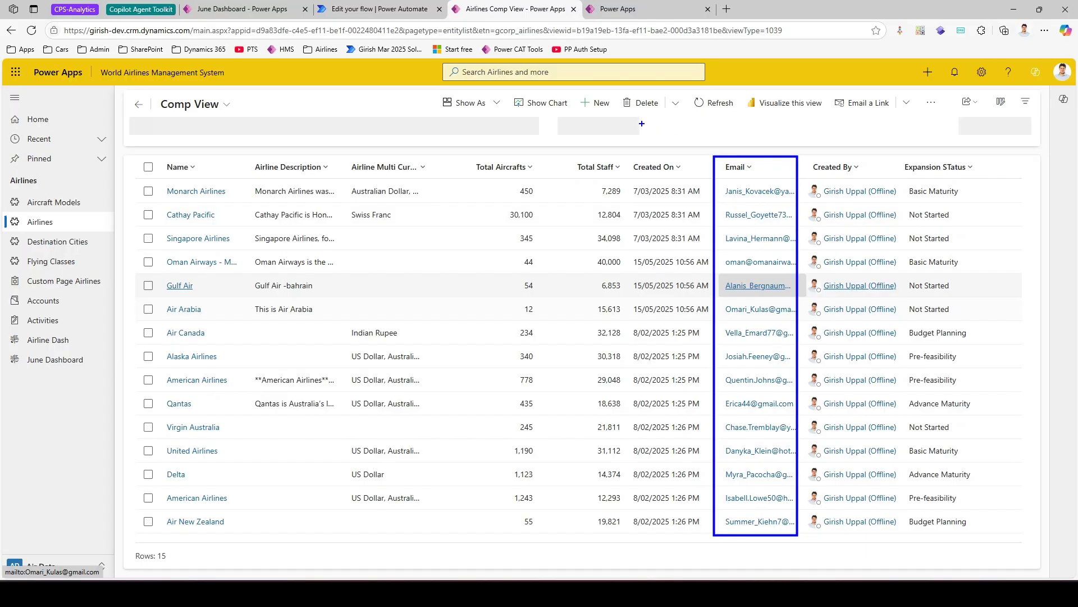
pyautogui.moveTo(644, 126)
pyautogui.mouseDown()
pyautogui.moveTo(732, 145)
pyautogui.moveTo(742, 133)
pyautogui.mouseUp()
pyautogui.moveTo(900, 155); pyautogui.dragTo(983, 520)
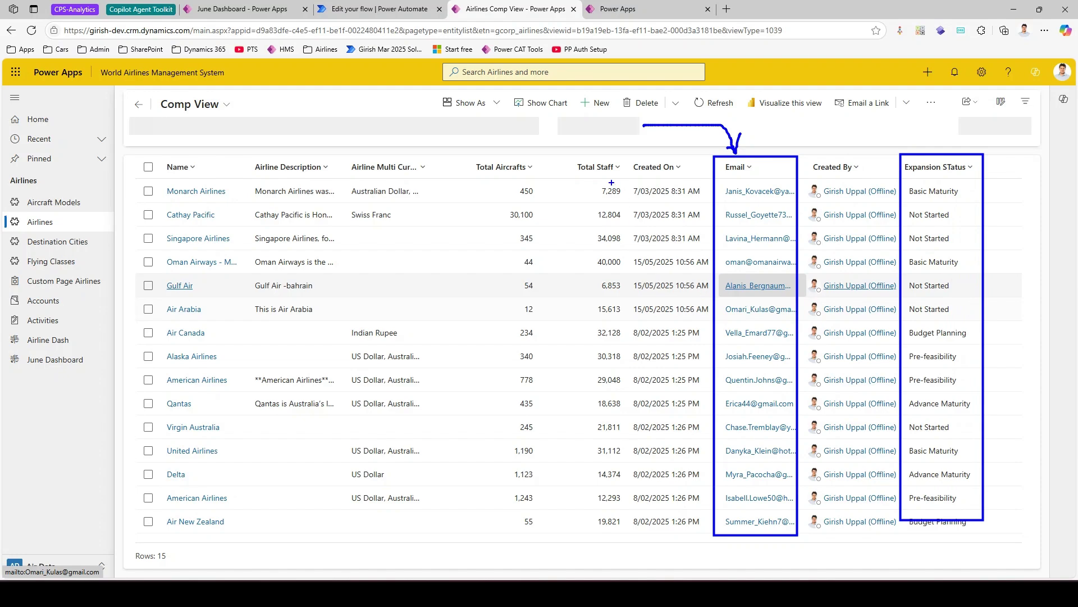
pyautogui.moveTo(481, 158)
pyautogui.mouseDown()
pyautogui.moveTo(527, 325)
pyautogui.moveTo(556, 503)
pyautogui.mouseUp()
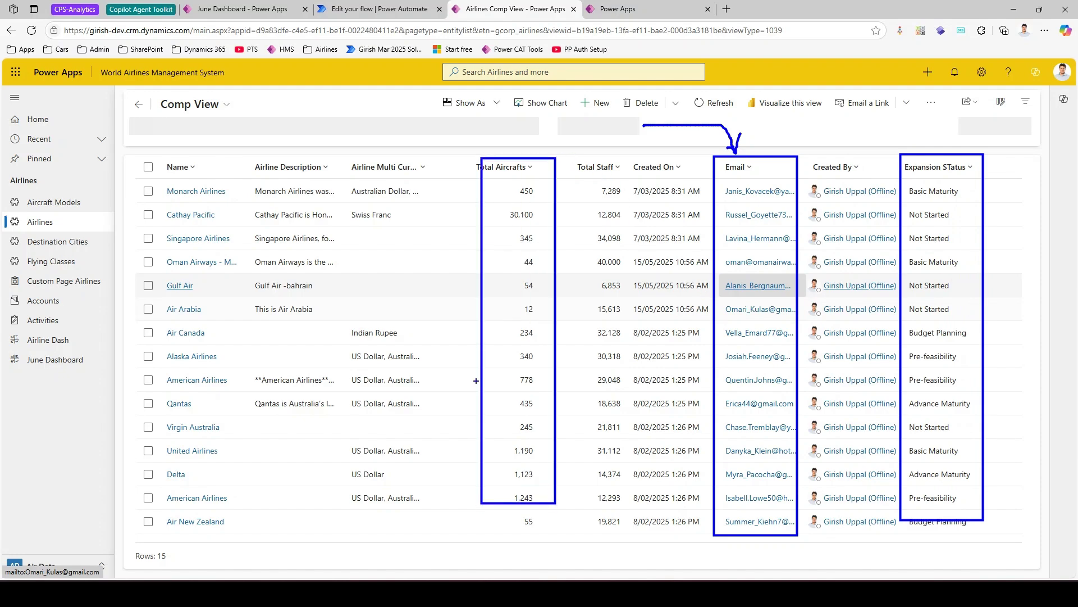
pyautogui.moveTo(253, 157)
pyautogui.mouseDown()
pyautogui.moveTo(265, 291)
pyautogui.moveTo(341, 505)
pyautogui.mouseUp()
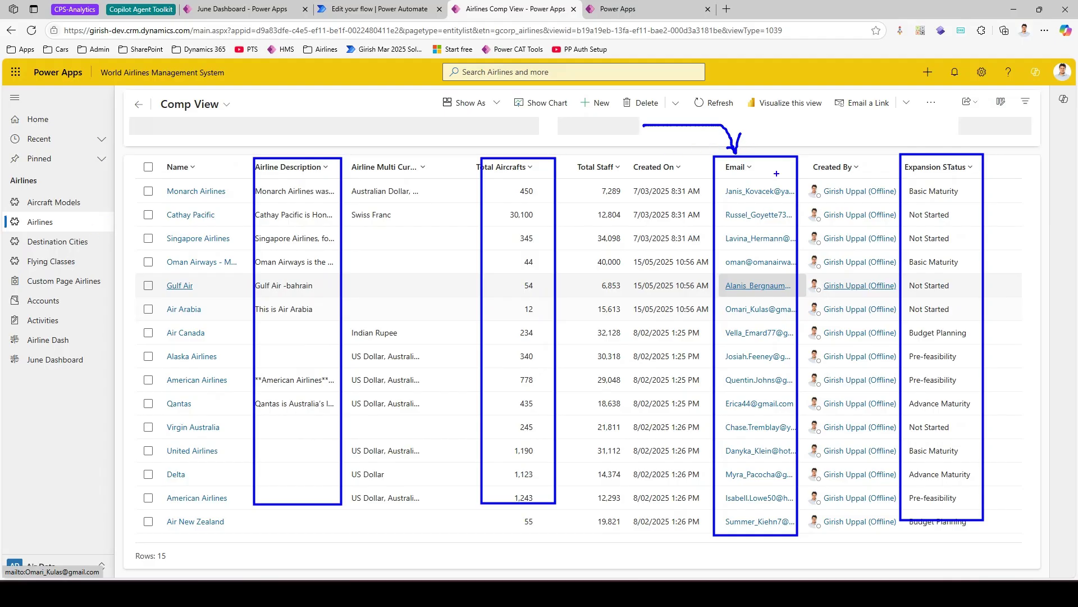
pyautogui.moveTo(767, 168); pyautogui.dragTo(811, 123)
pyautogui.press('Escape')
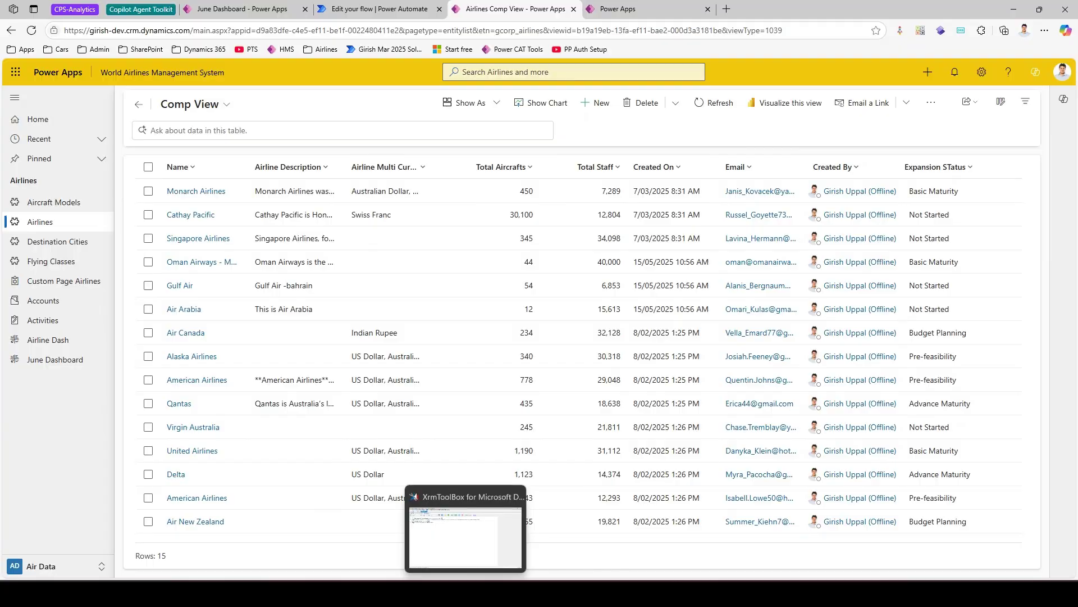
# Switch to XrmToolBox and launch the Data anonymizer for XrmToolbox tool from the search results
pyautogui.click(465, 593)
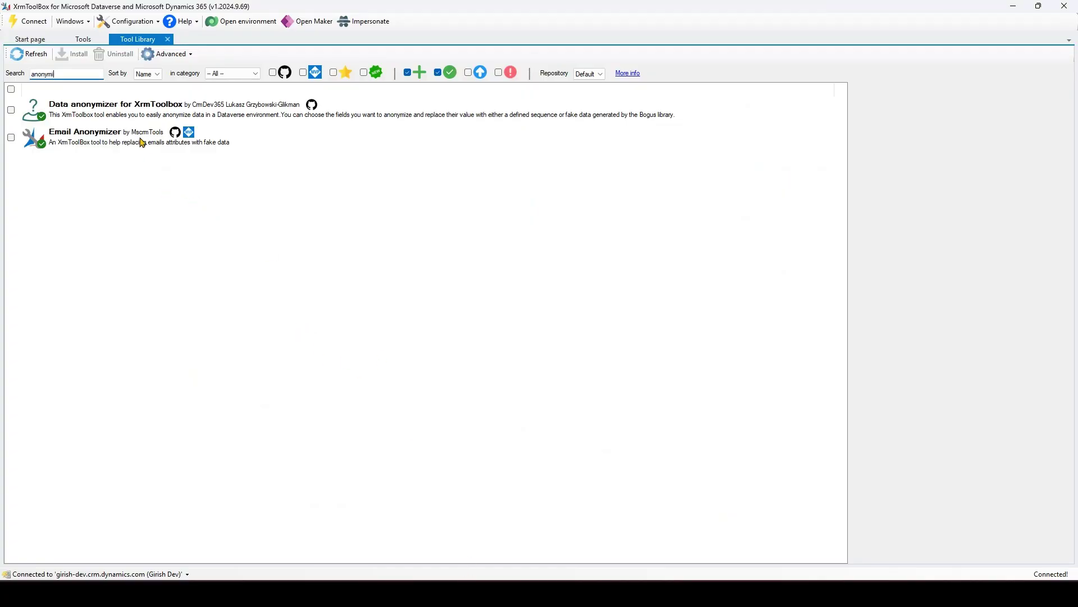
pyautogui.click(130, 116)
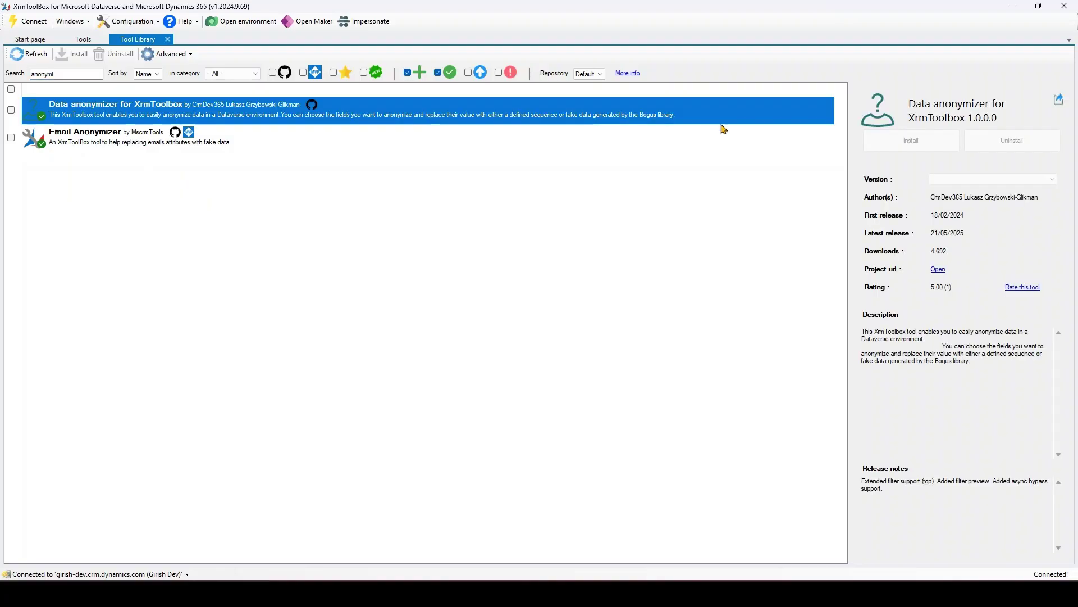
pyautogui.click(1060, 106)
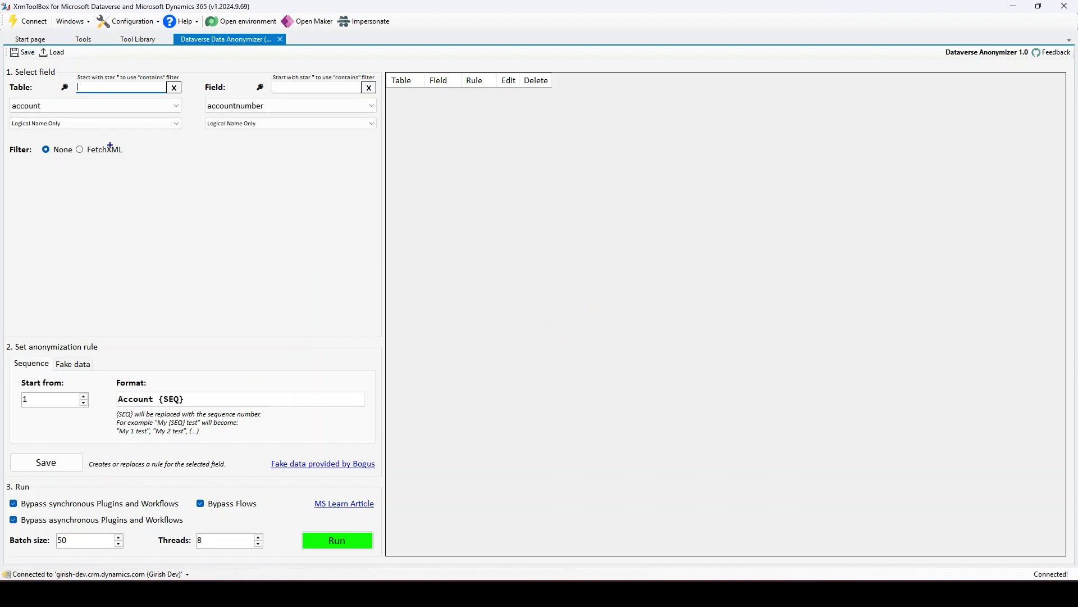
# Examine the field selection, anonymization rule and run sections, and the table listing the saved rules
pyautogui.moveTo(2, 65)
pyautogui.mouseDown()
pyautogui.moveTo(234, 145)
pyautogui.moveTo(379, 133)
pyautogui.mouseUp()
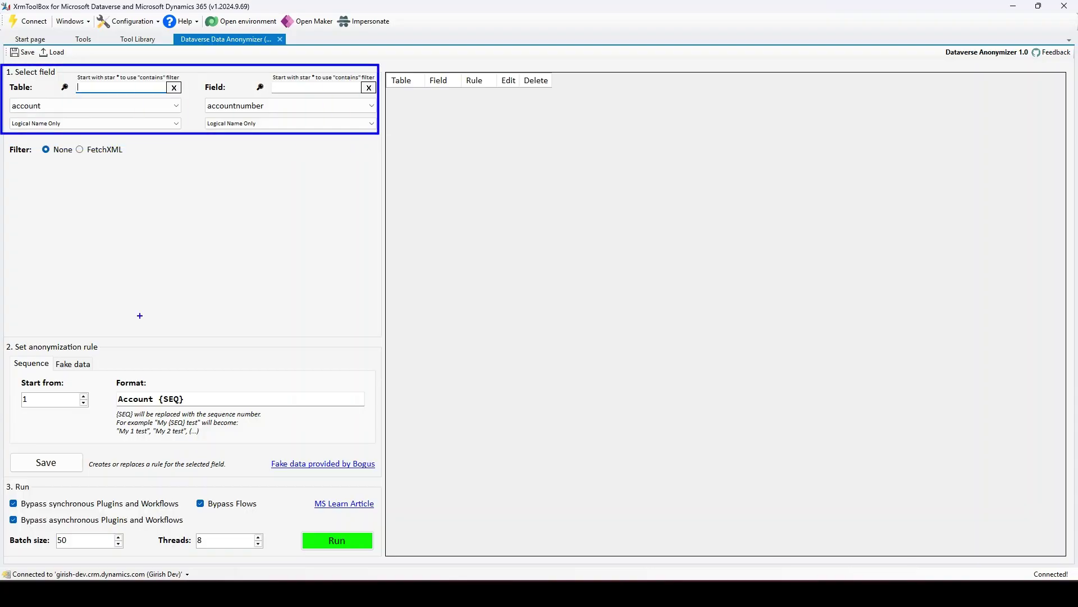
pyautogui.moveTo(4, 337)
pyautogui.mouseDown()
pyautogui.moveTo(53, 394)
pyautogui.moveTo(275, 451)
pyautogui.moveTo(341, 451)
pyautogui.mouseUp()
pyautogui.moveTo(12, 478)
pyautogui.mouseDown()
pyautogui.moveTo(228, 553)
pyautogui.moveTo(384, 555)
pyautogui.mouseUp()
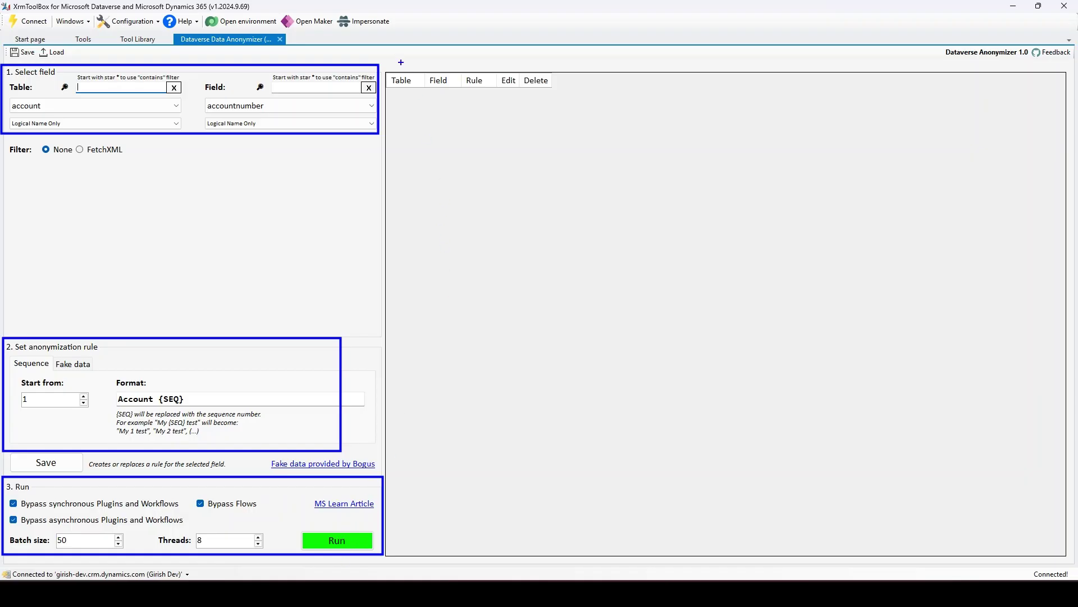
pyautogui.moveTo(385, 63)
pyautogui.mouseDown()
pyautogui.moveTo(801, 442)
pyautogui.moveTo(988, 474)
pyautogui.mouseUp()
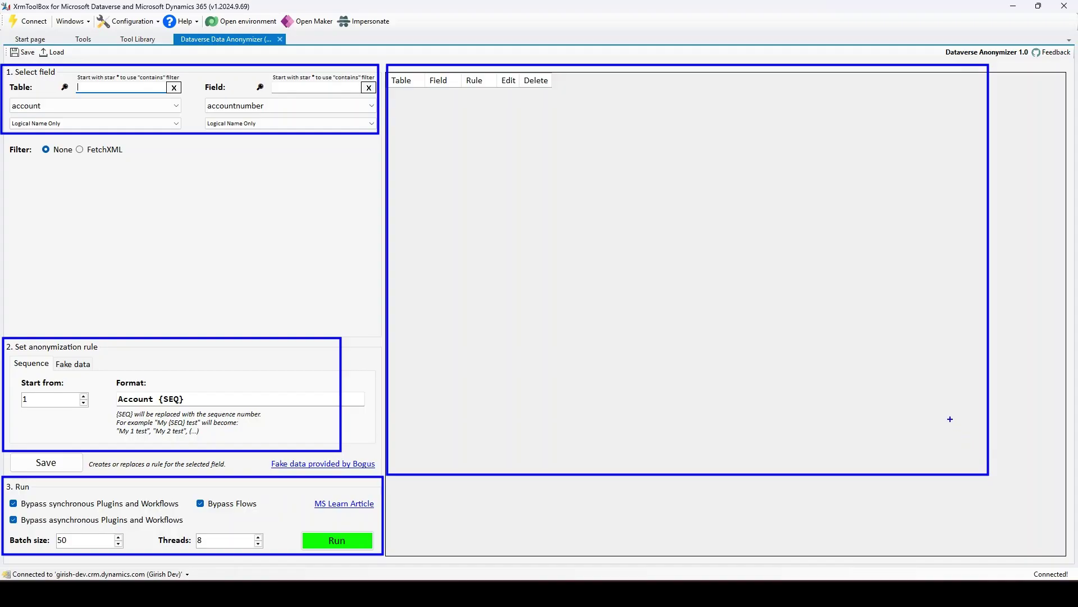
pyautogui.press('Escape')
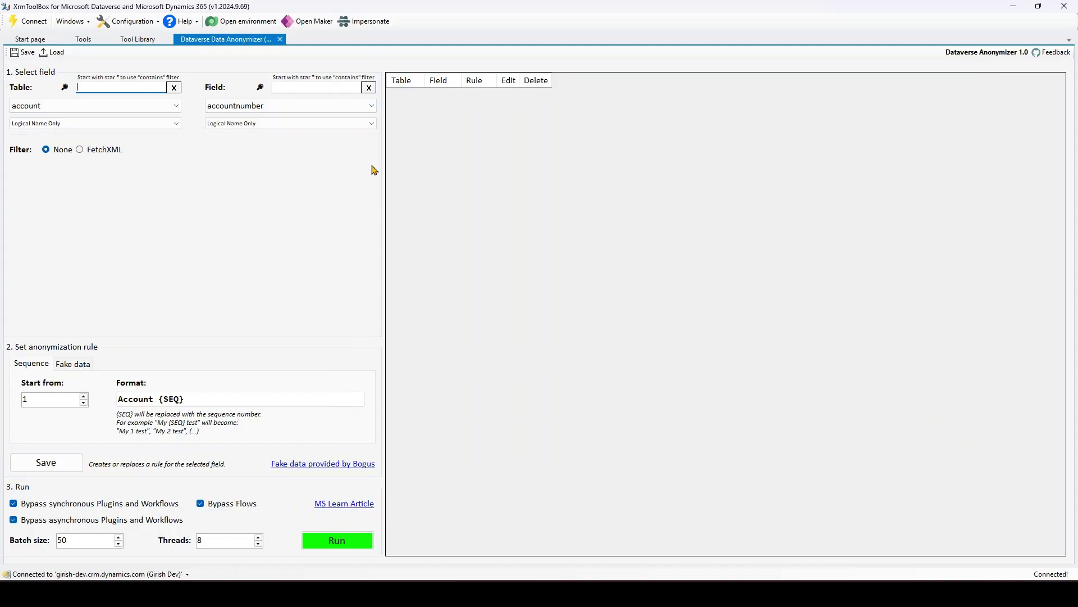
# View the dialog for loading a saved JSON configuration, cancel it, and examine the Table and Field selectors
pyautogui.click(54, 53)
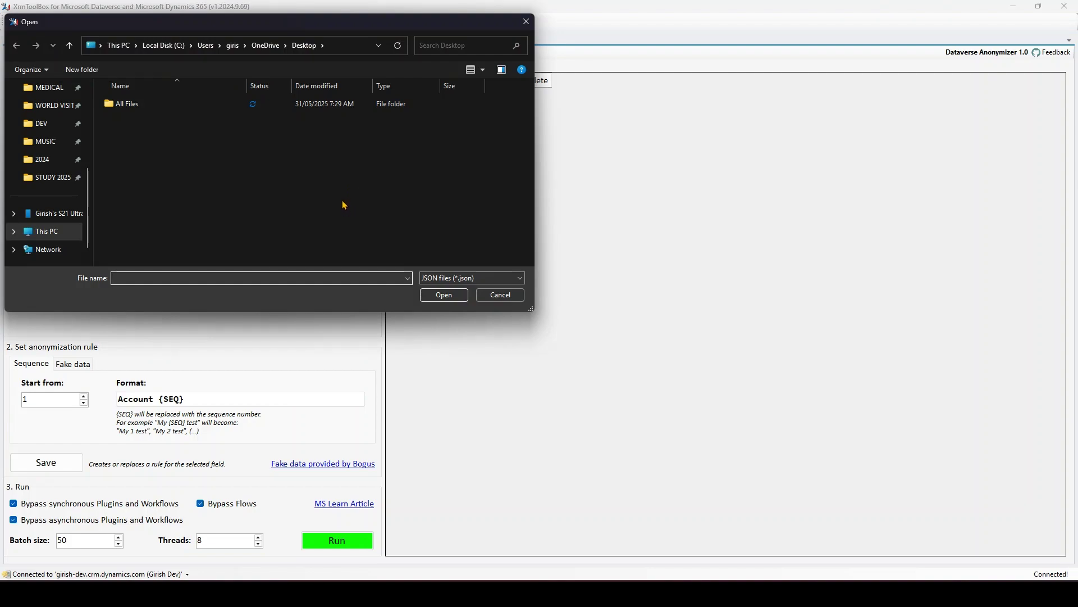
pyautogui.click(501, 295)
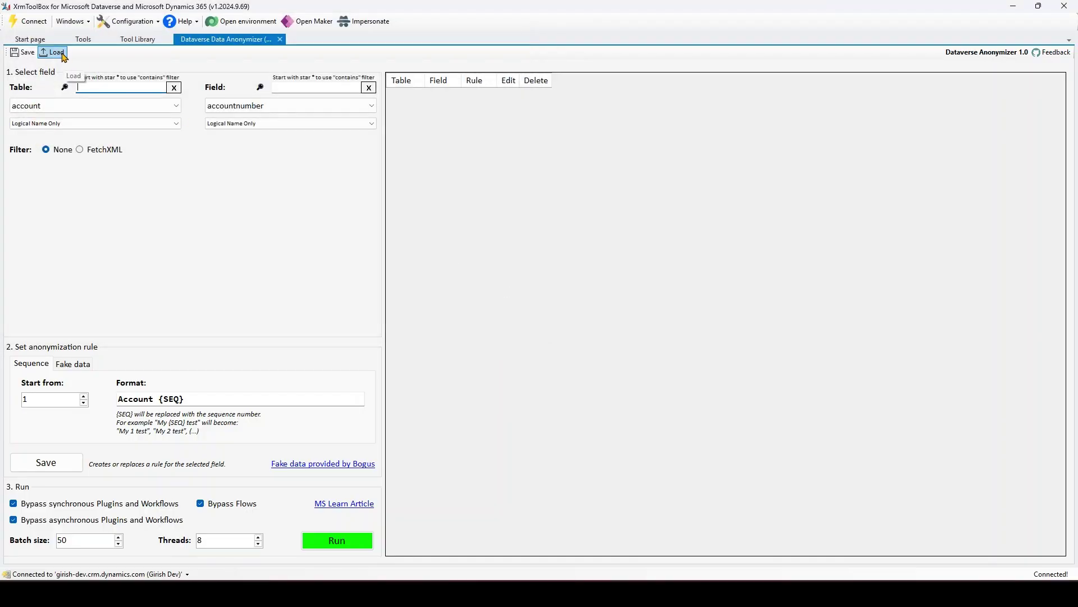
pyautogui.click(129, 87)
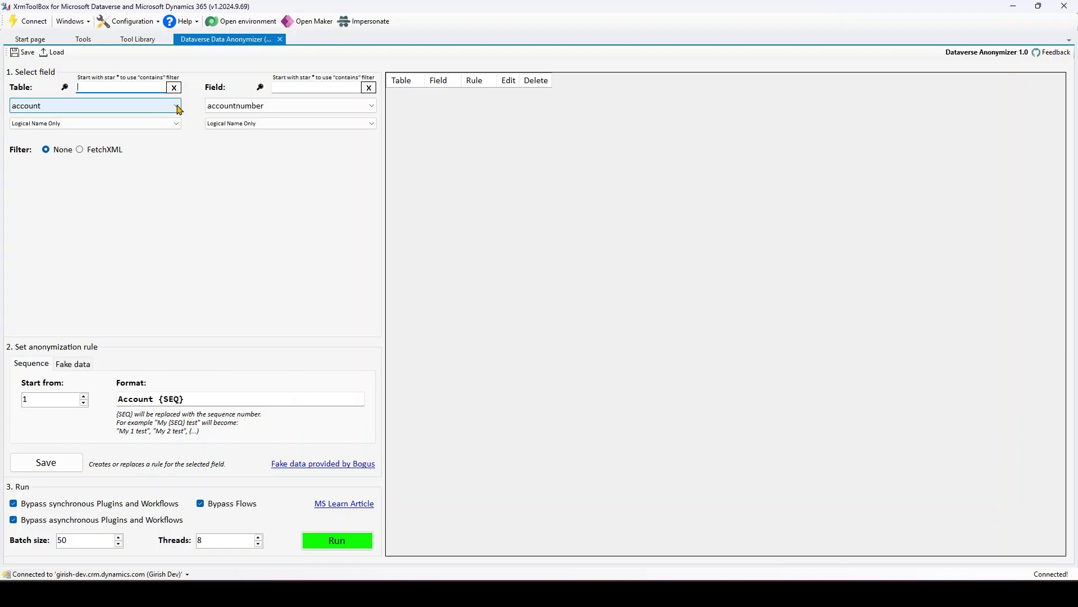
pyautogui.moveTo(5, 79)
pyautogui.mouseDown()
pyautogui.moveTo(48, 113)
pyautogui.moveTo(186, 141)
pyautogui.mouseUp()
pyautogui.moveTo(202, 79)
pyautogui.mouseDown()
pyautogui.moveTo(265, 134)
pyautogui.moveTo(360, 142)
pyautogui.mouseUp()
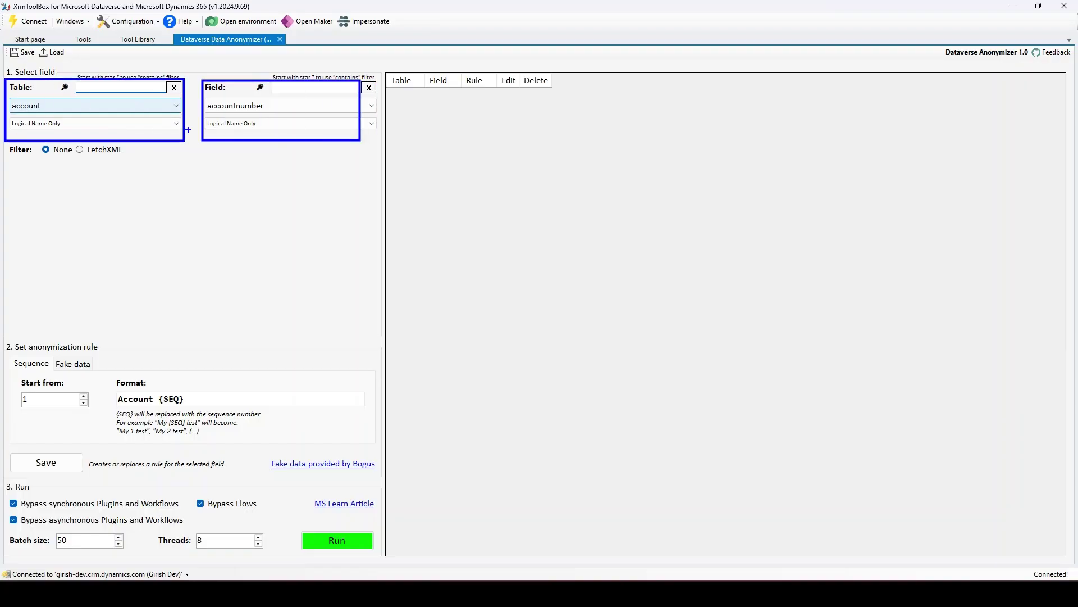
pyautogui.moveTo(162, 114); pyautogui.dragTo(194, 112)
pyautogui.press('Escape')
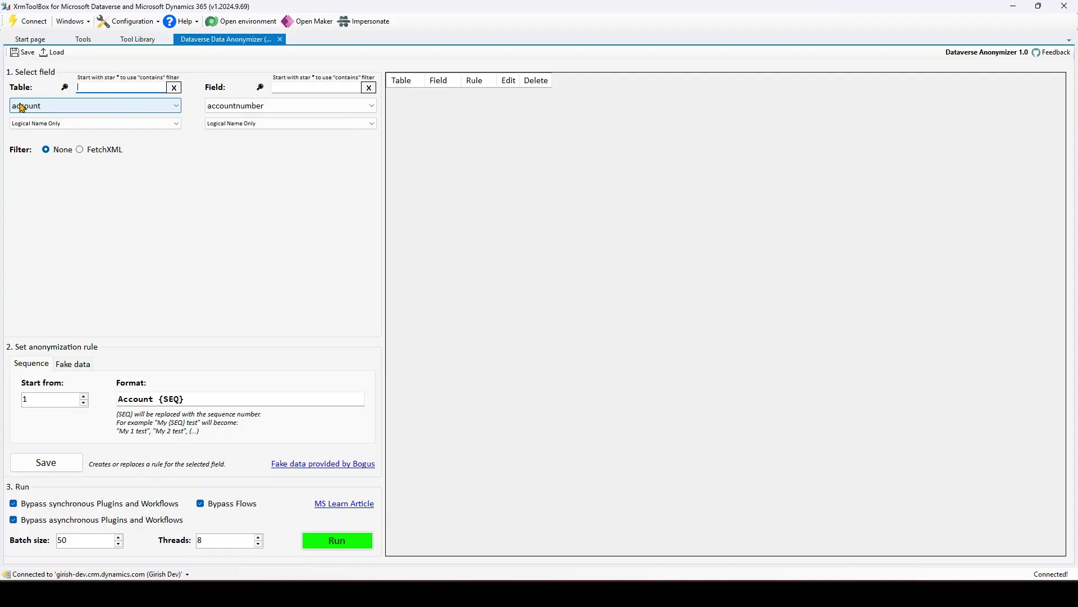
# List tables by Logical + Display Name and select the gcorp_airlines (Airlines) table
pyautogui.click(172, 125)
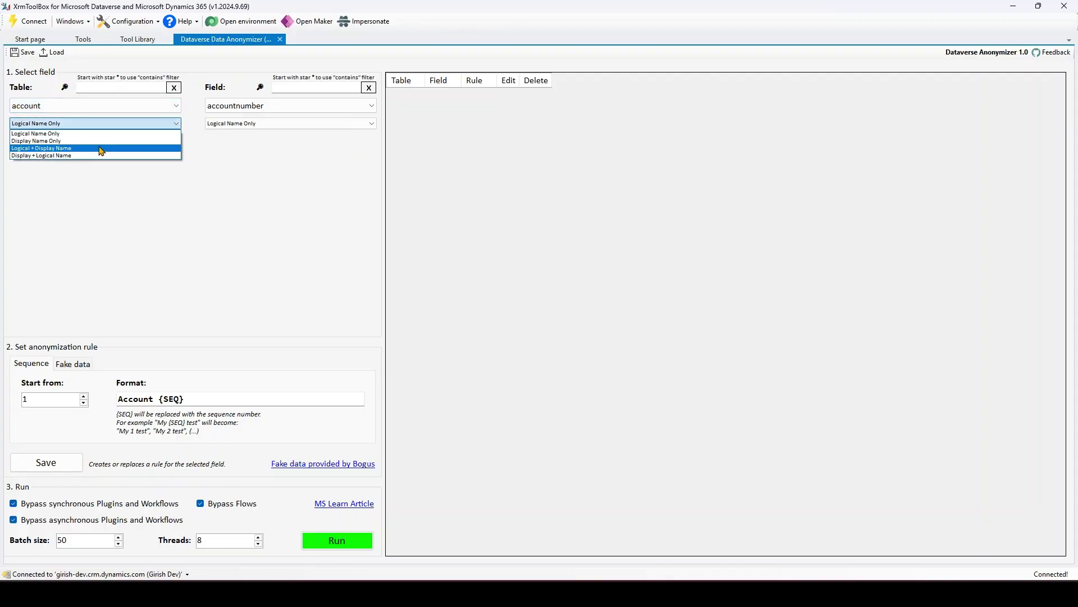
pyautogui.click(101, 149)
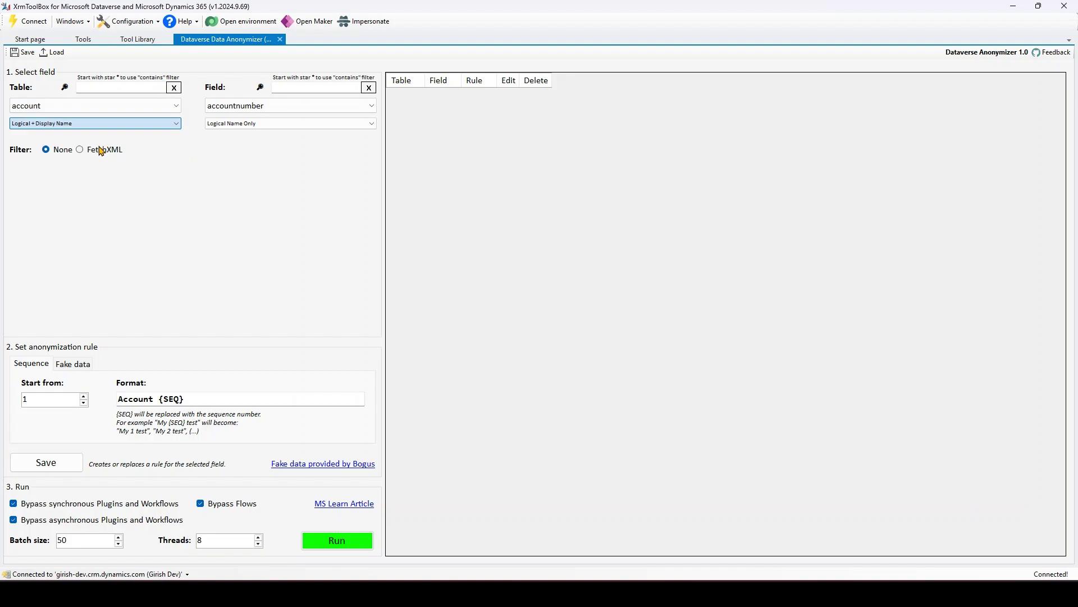
pyautogui.click(95, 109)
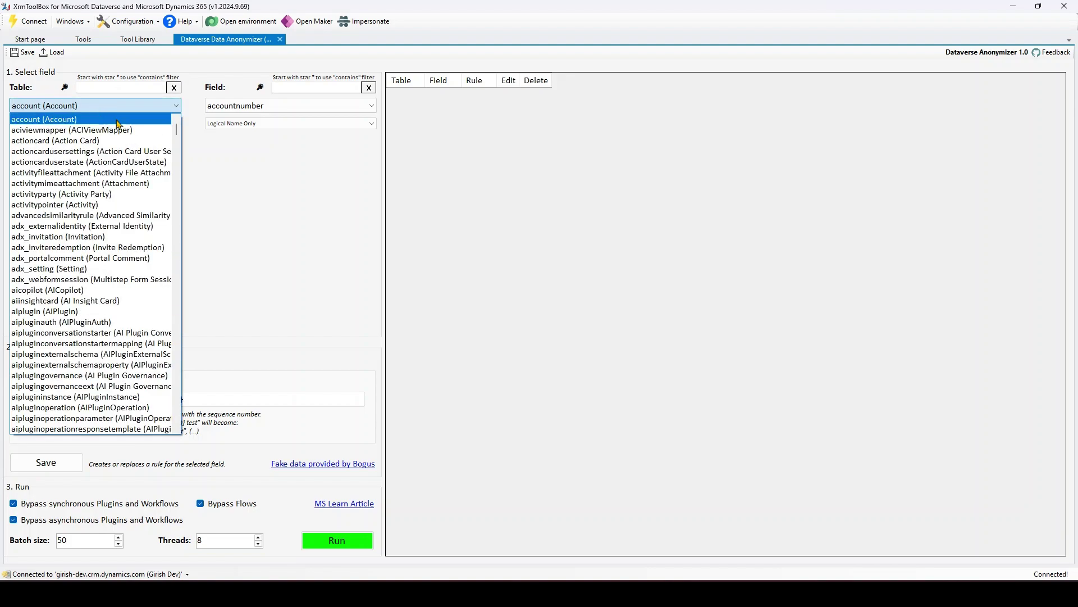
pyautogui.moveTo(177, 131); pyautogui.dragTo(198, 230)
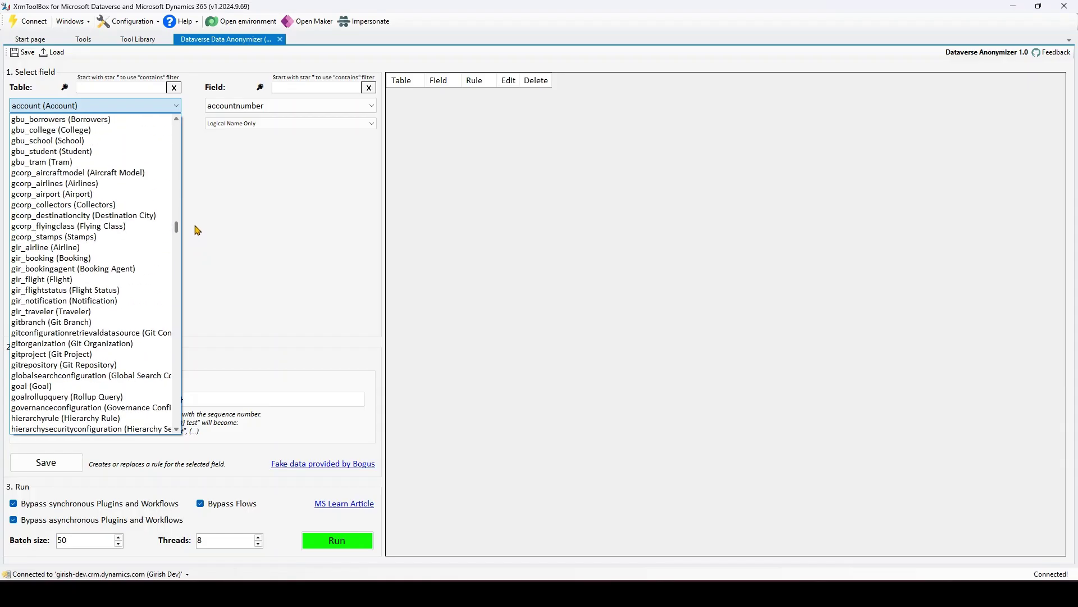
pyautogui.click(110, 185)
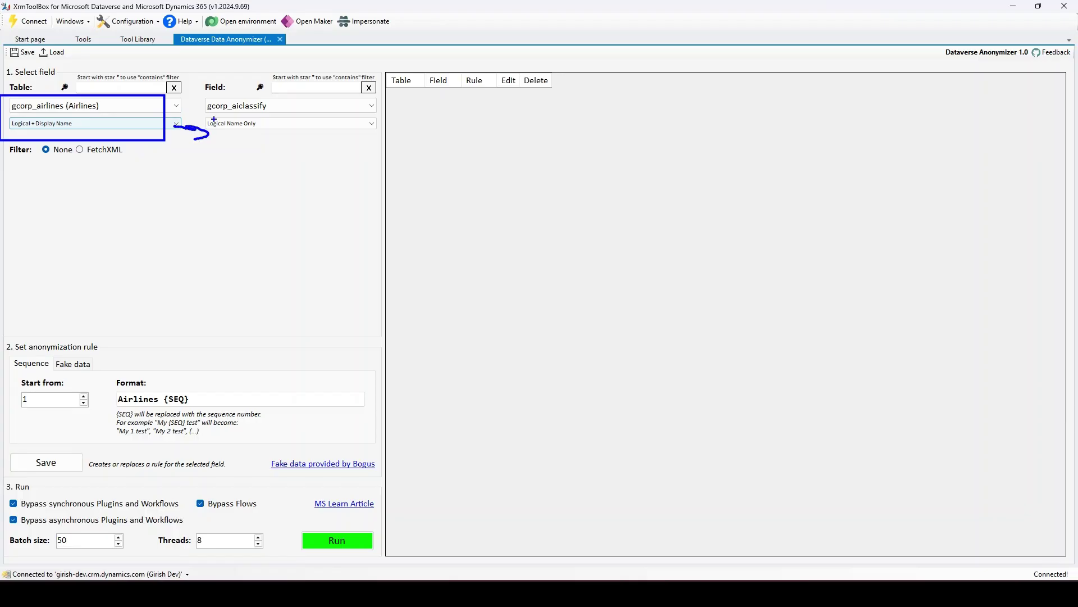
# Select the gcorp_email field and list fields by Logical + Display Name
pyautogui.click(372, 105)
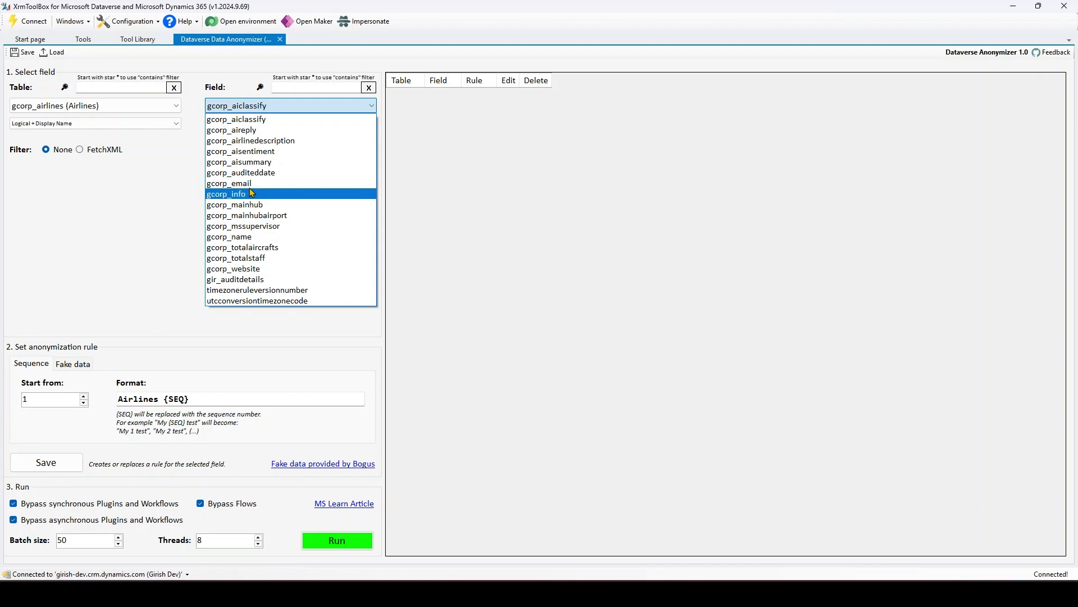
pyautogui.click(246, 190)
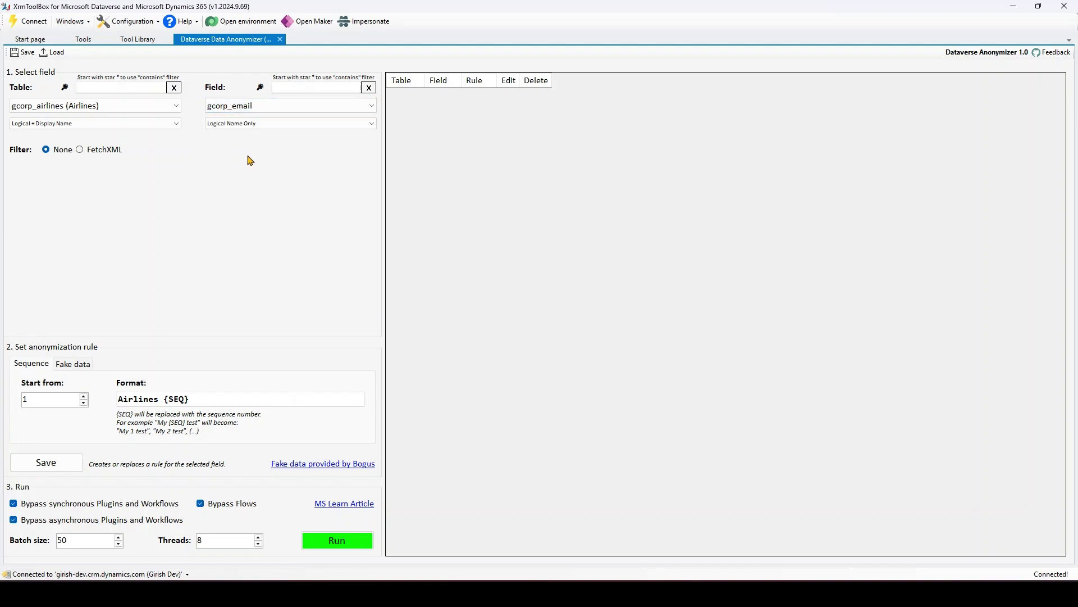
pyautogui.click(248, 123)
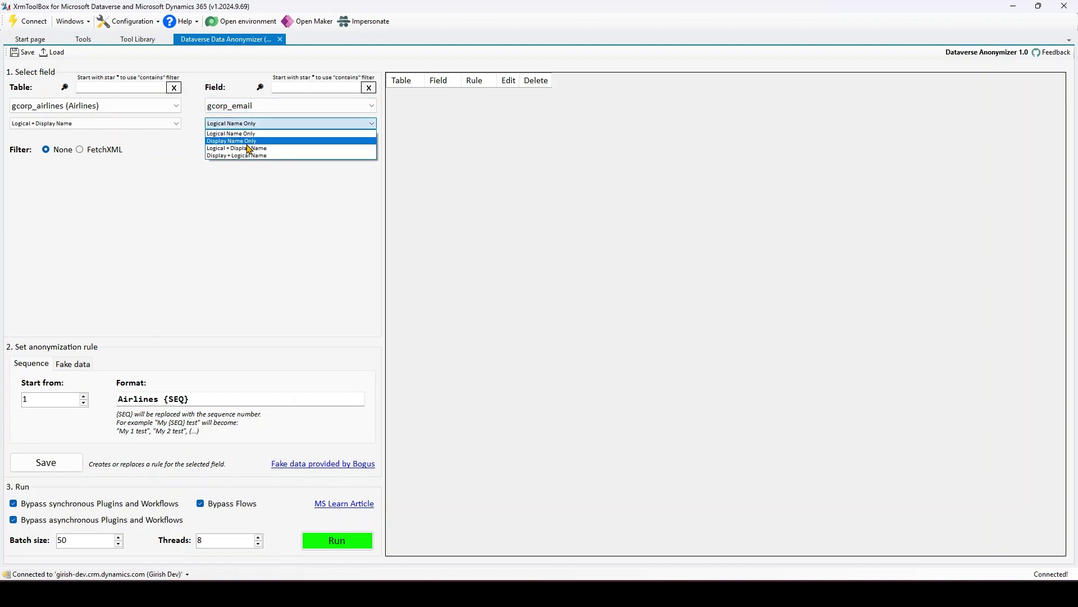
pyautogui.click(249, 149)
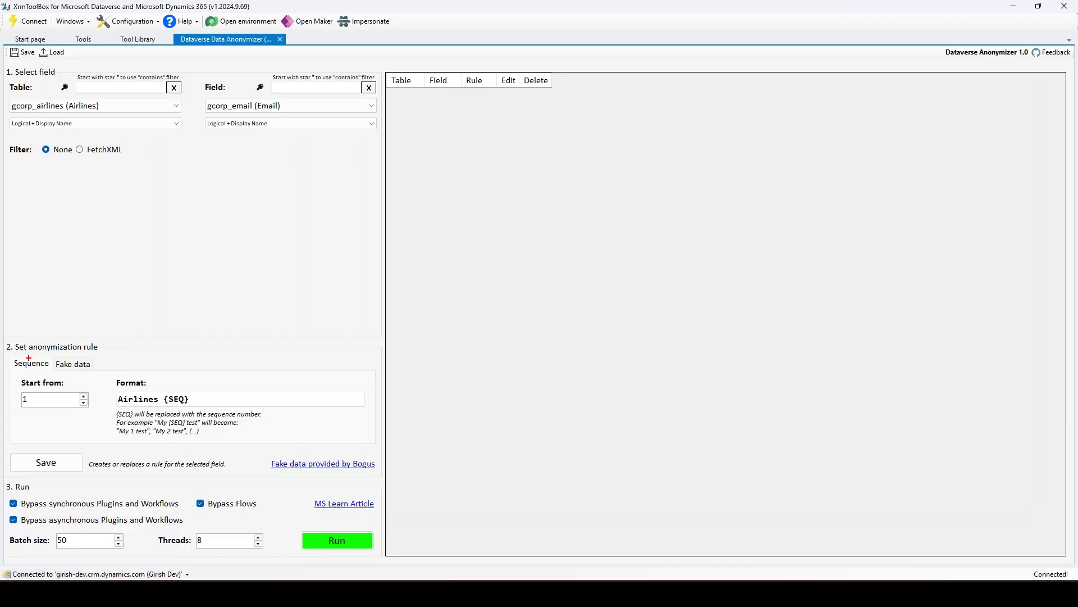
# Switch the anonymization rule from Sequence to Fake data and view the available languages, keeping English
pyautogui.moveTo(13, 378)
pyautogui.mouseDown()
pyautogui.moveTo(67, 402)
pyautogui.moveTo(85, 387)
pyautogui.moveTo(210, 417)
pyautogui.mouseUp()
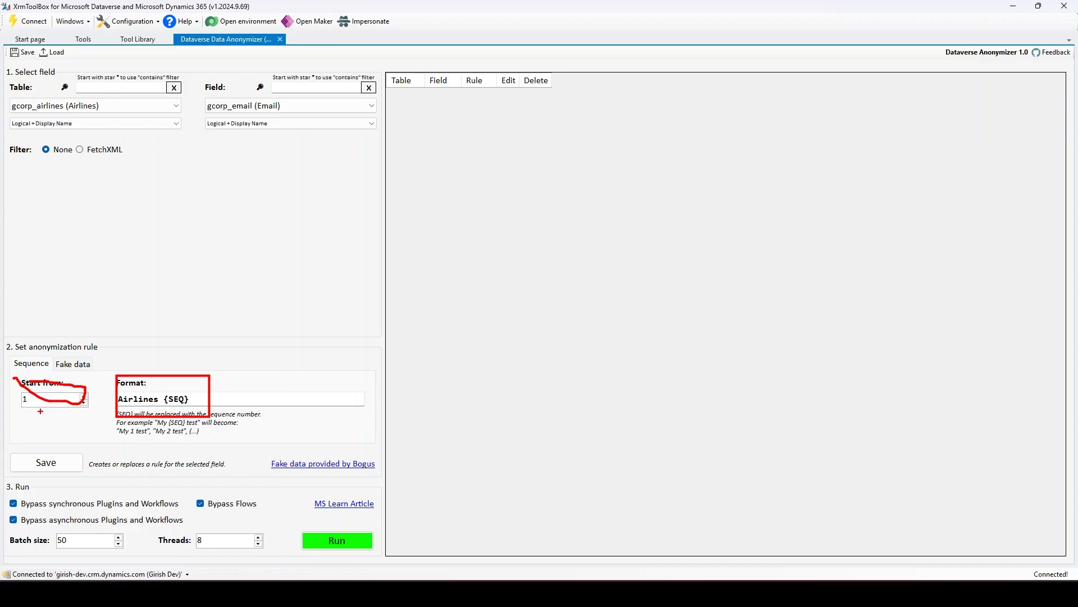
pyautogui.press('Escape')
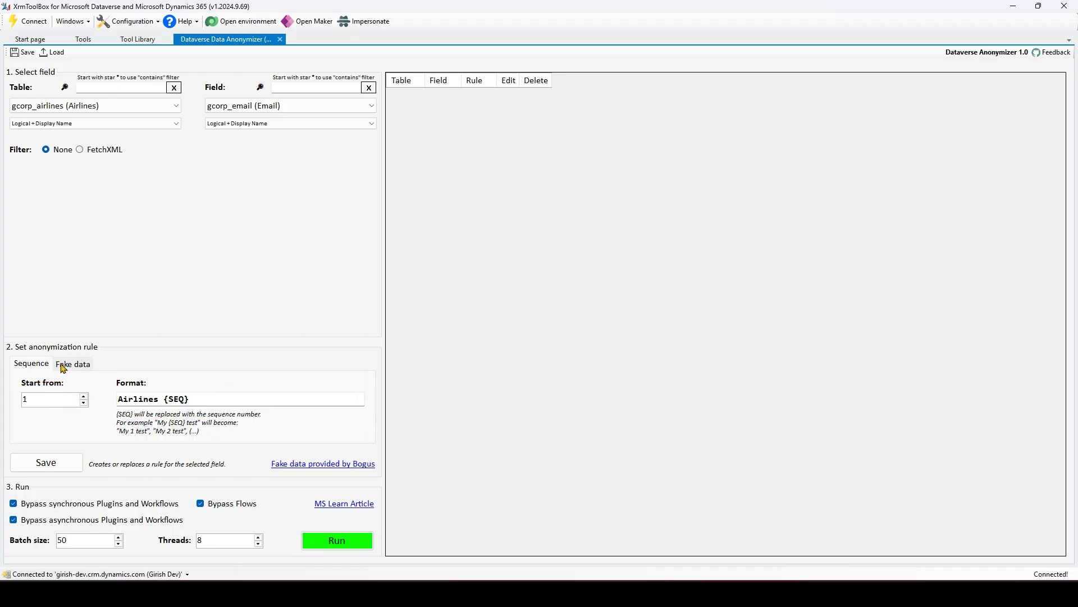
pyautogui.click(71, 368)
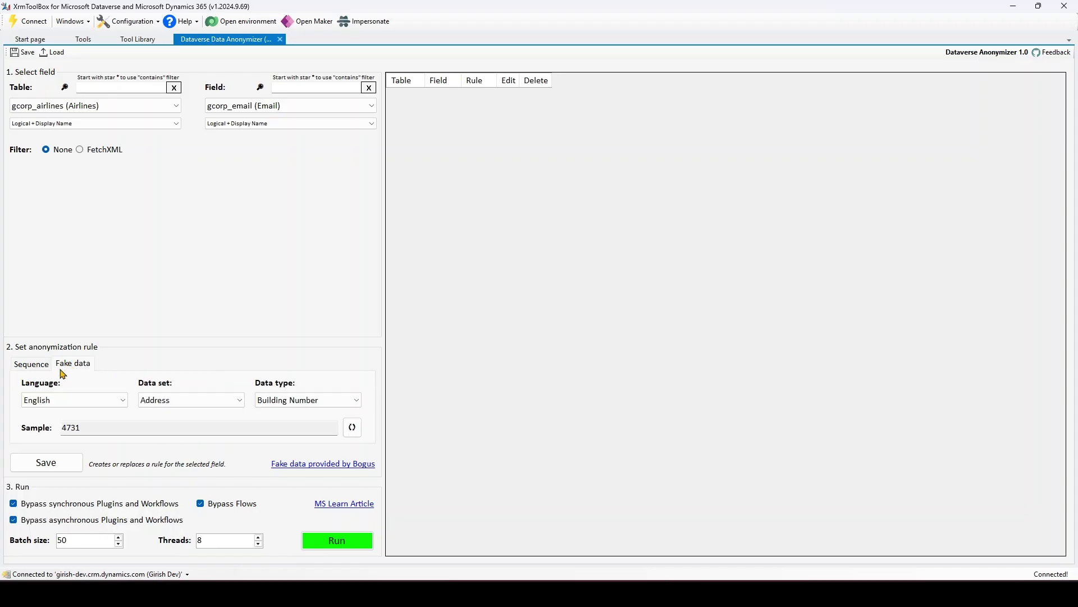
pyautogui.click(53, 400)
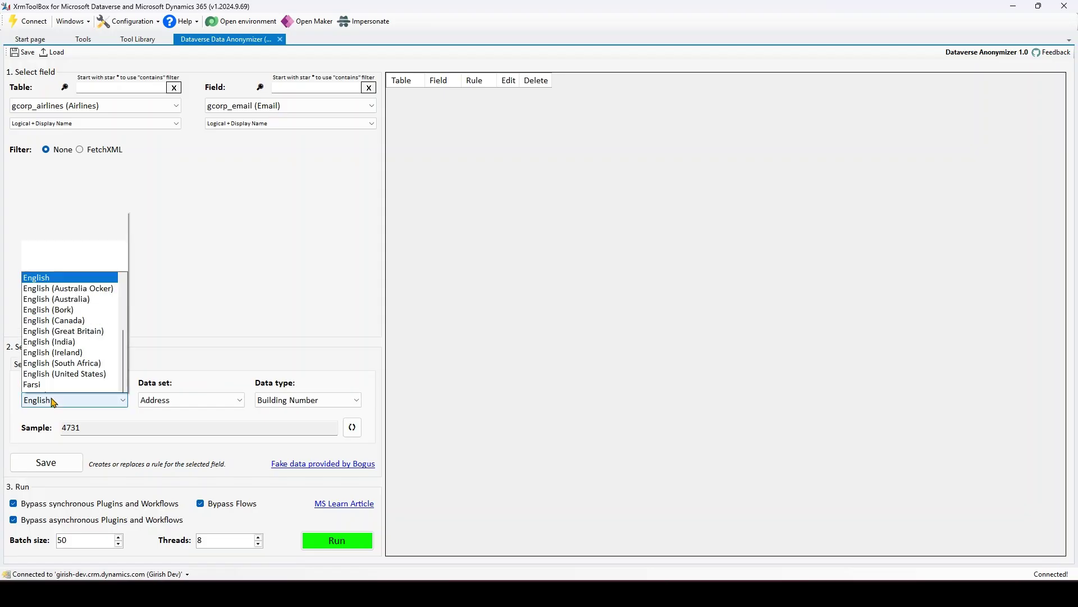
pyautogui.click(54, 402)
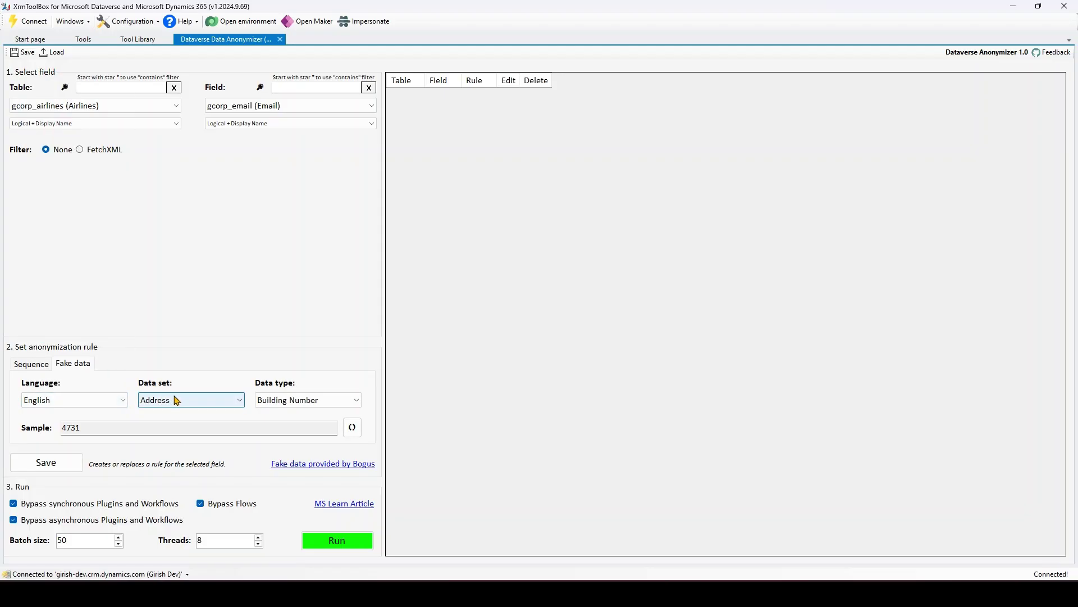
# Examine the fake data types offered by the Address, Commerce and Company data sets
pyautogui.click(179, 404)
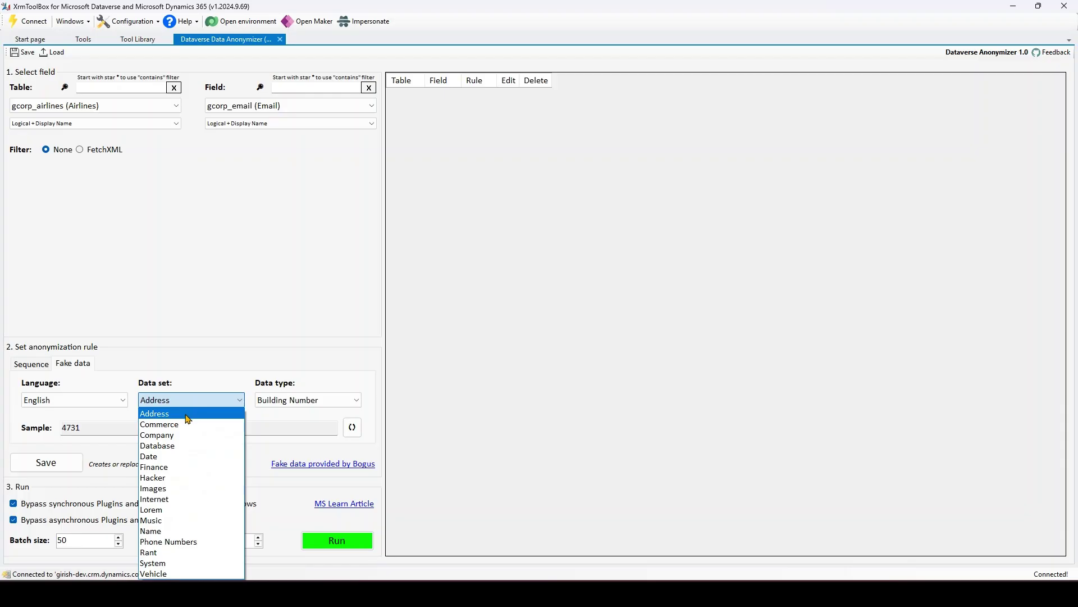
pyautogui.click(187, 418)
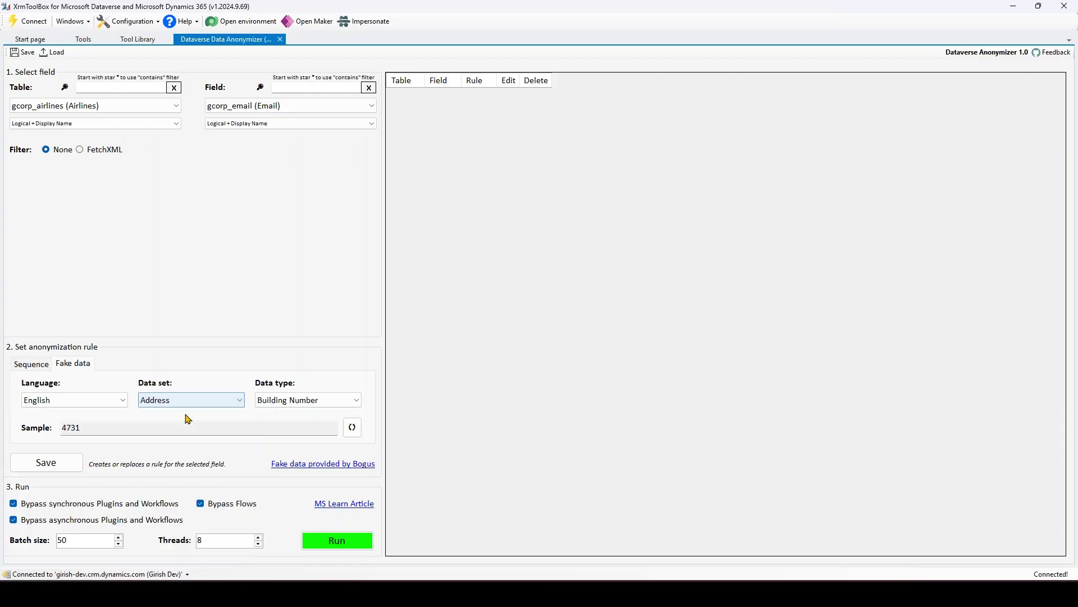
pyautogui.click(301, 406)
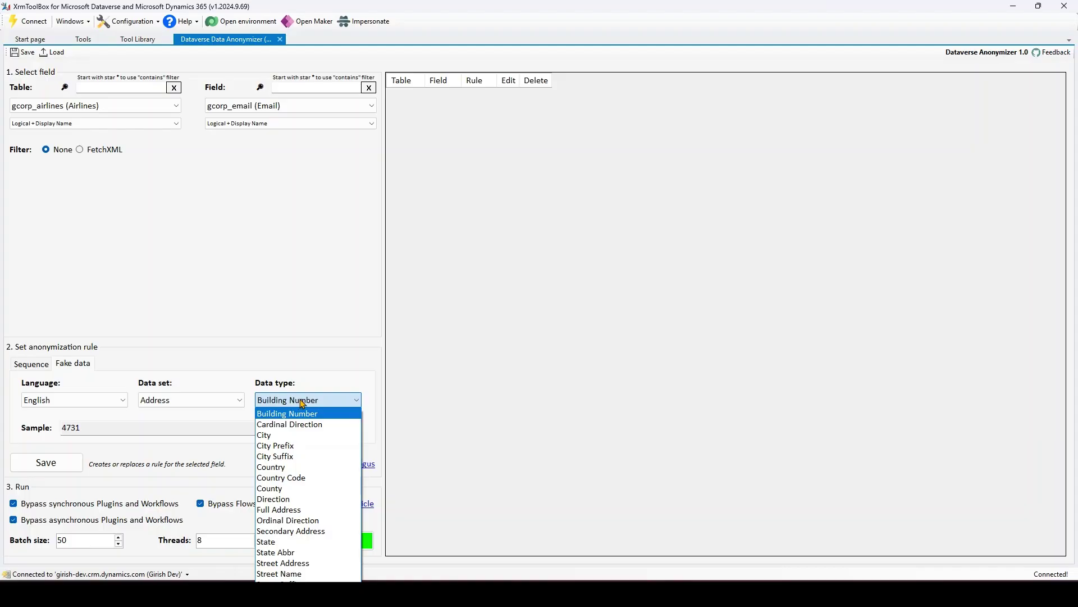
pyautogui.click(238, 402)
pyautogui.click(238, 402)
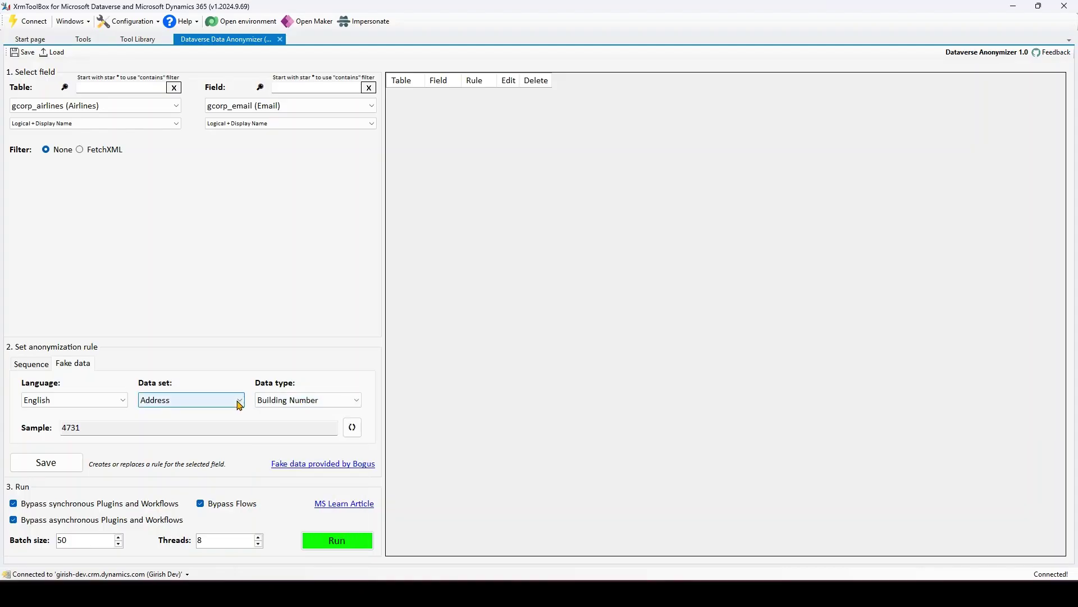
pyautogui.click(212, 424)
pyautogui.click(271, 401)
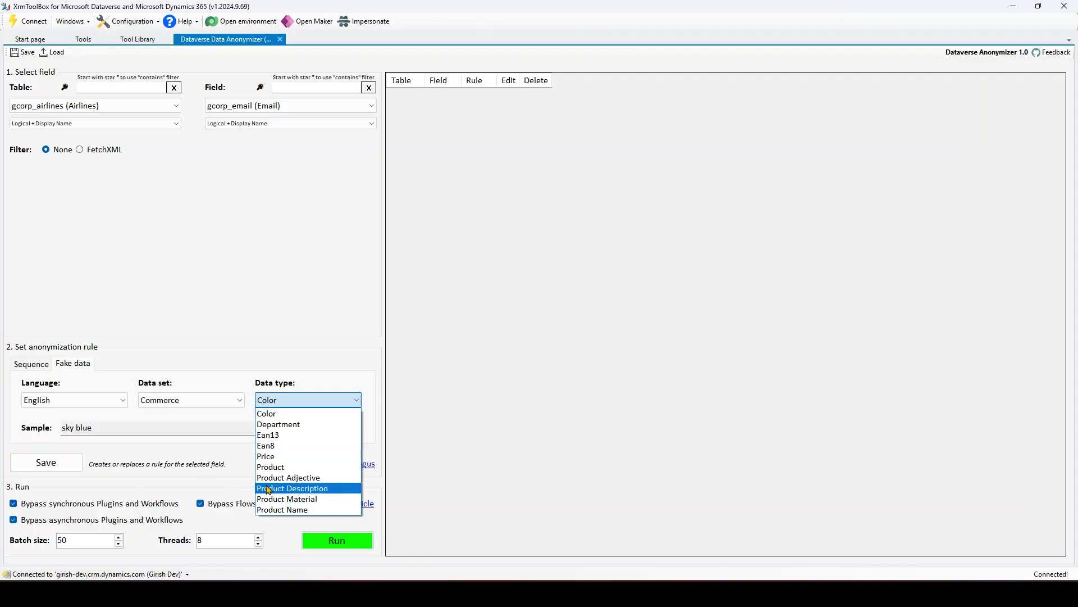
pyautogui.click(232, 405)
pyautogui.click(232, 405)
pyautogui.click(202, 437)
pyautogui.click(354, 400)
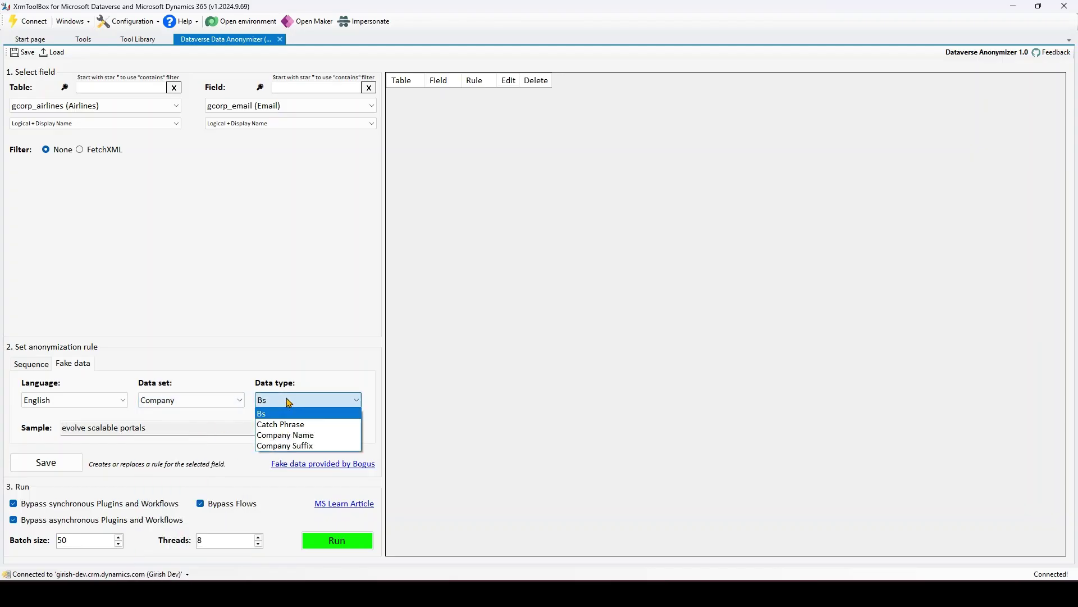
# Examine the fake data types offered by the Database, Date and Images data sets
pyautogui.click(221, 408)
pyautogui.click(221, 402)
pyautogui.click(177, 452)
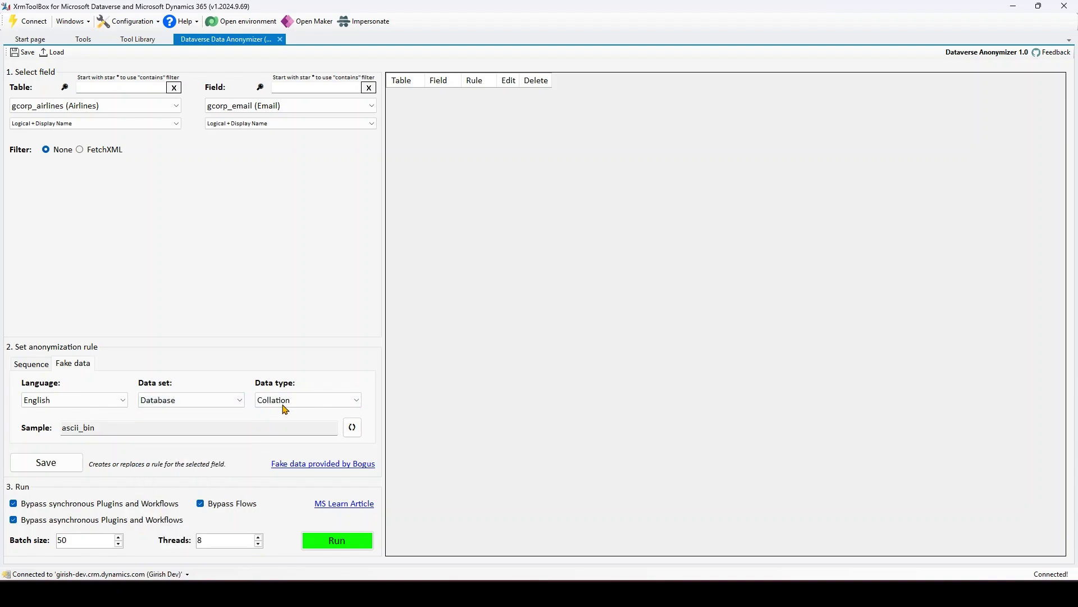
pyautogui.click(287, 403)
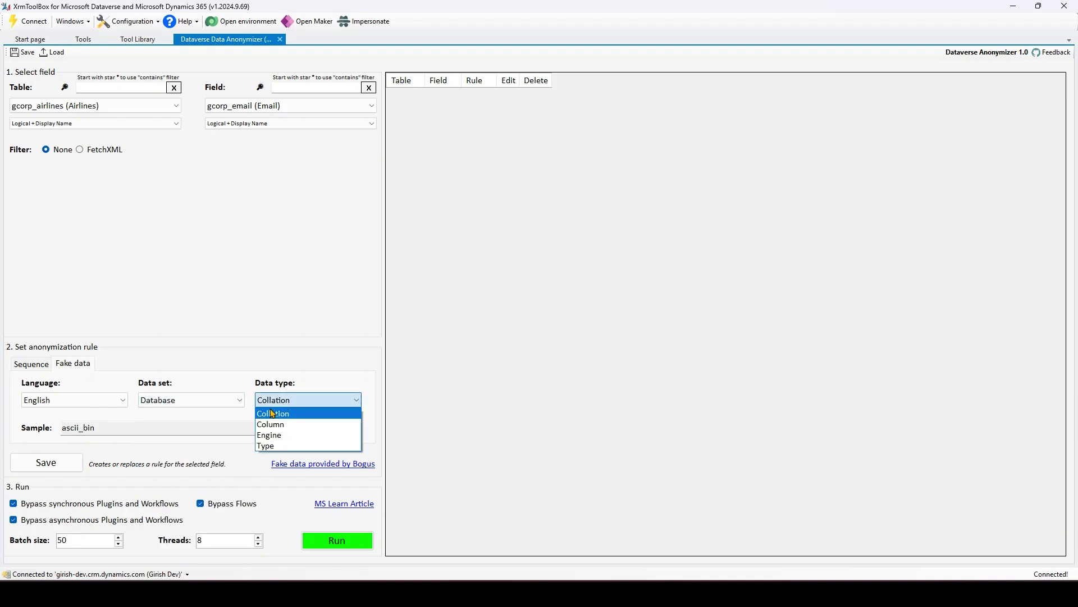
pyautogui.click(233, 402)
pyautogui.click(234, 402)
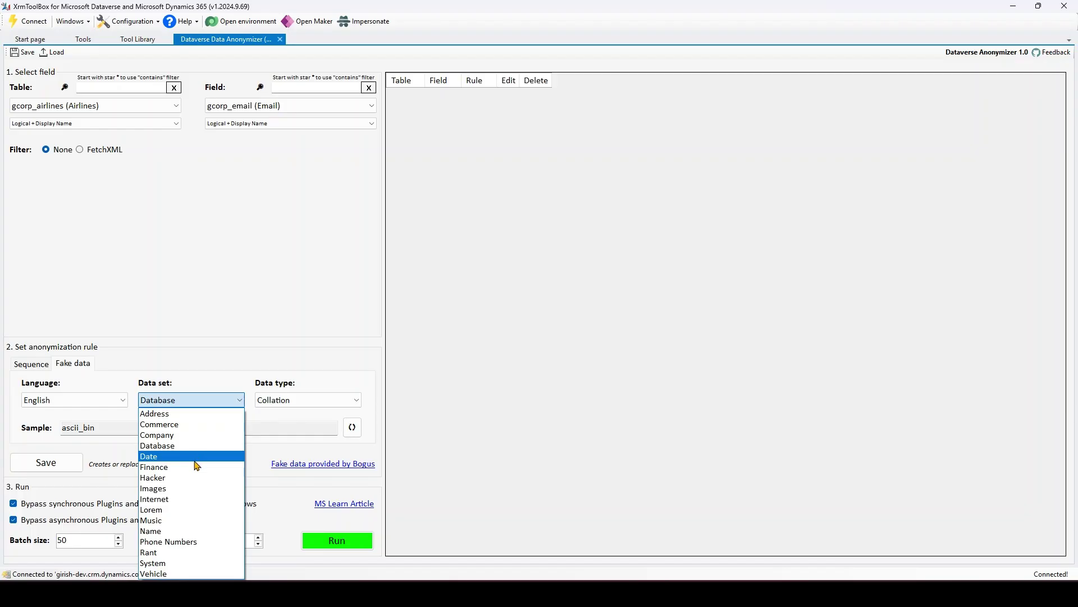
pyautogui.click(231, 455)
pyautogui.click(285, 402)
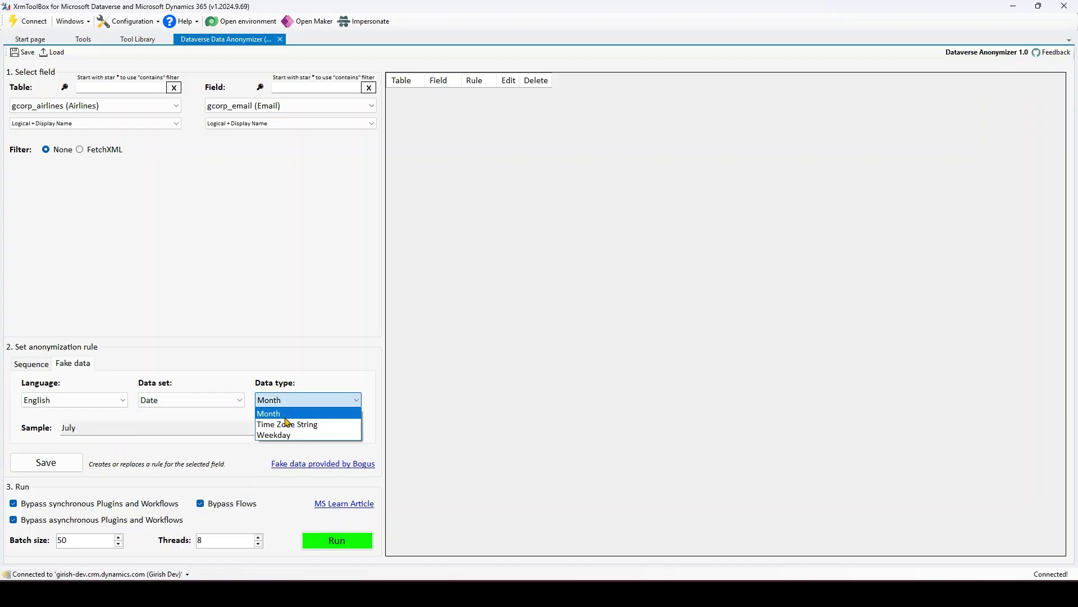
pyautogui.click(229, 401)
pyautogui.click(225, 400)
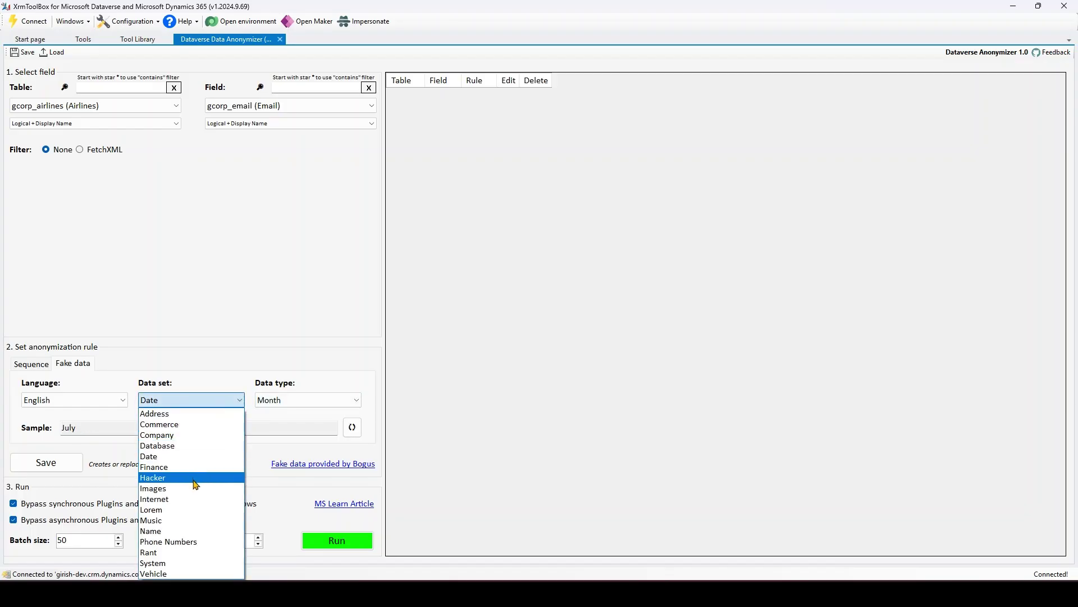
pyautogui.click(213, 488)
pyautogui.click(295, 401)
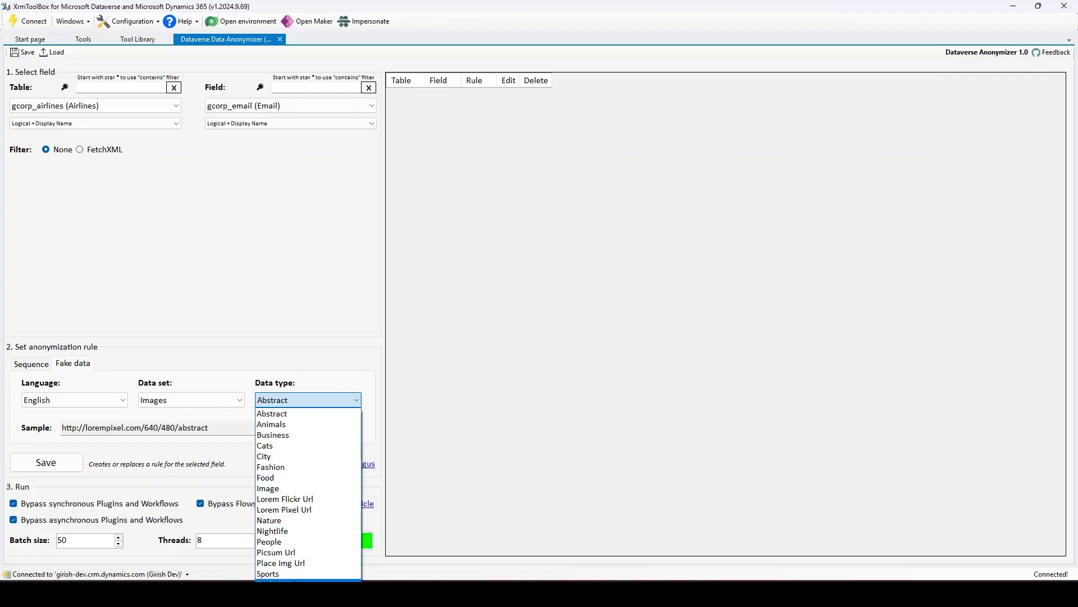
# Set the fake data rule to the Internet data set with the Email data type
pyautogui.click(217, 400)
pyautogui.click(216, 400)
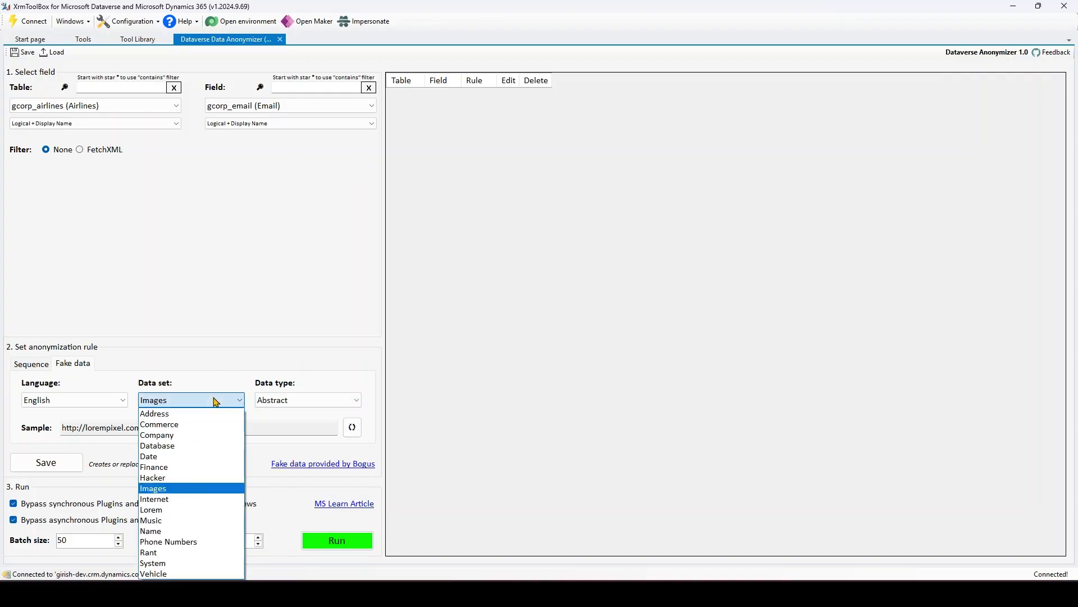
pyautogui.click(194, 499)
pyautogui.click(290, 402)
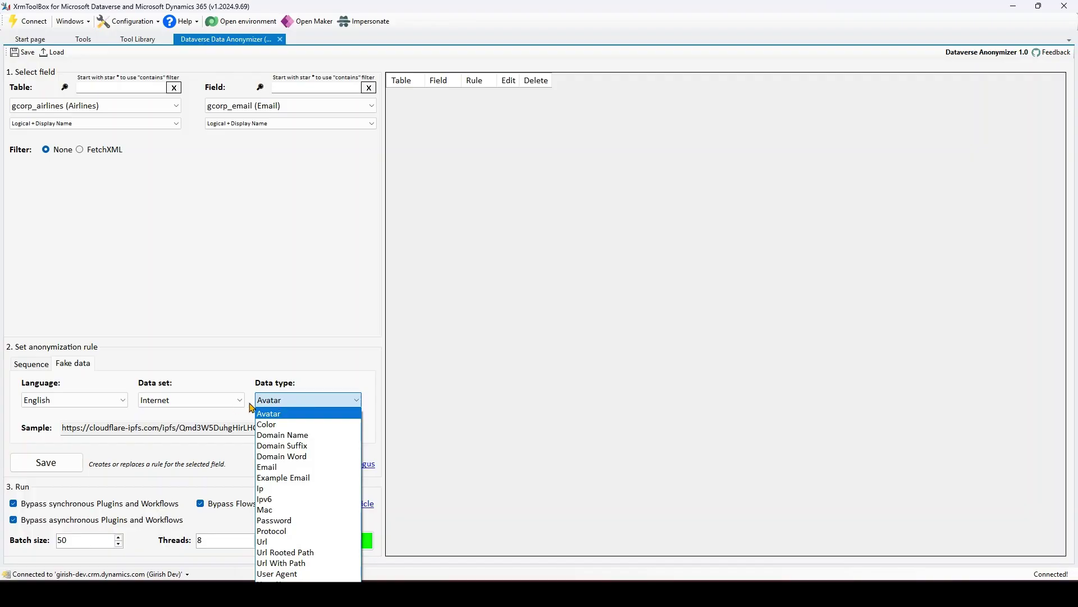
pyautogui.click(268, 470)
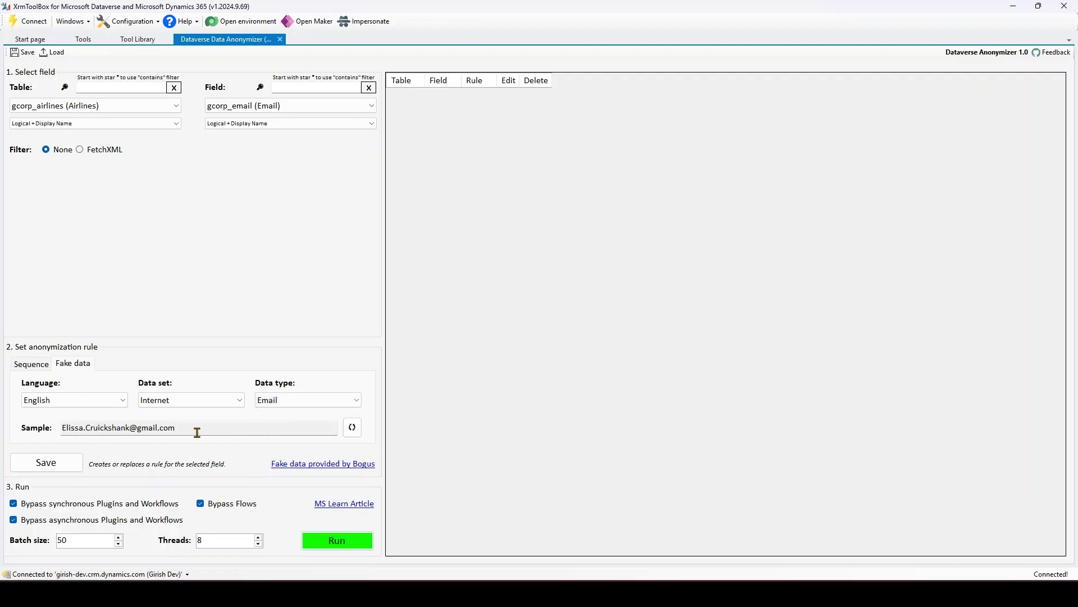
# Regenerate the sample e-mail value several times and save the fake data rule for the Email field
pyautogui.moveTo(62, 428); pyautogui.dragTo(169, 428)
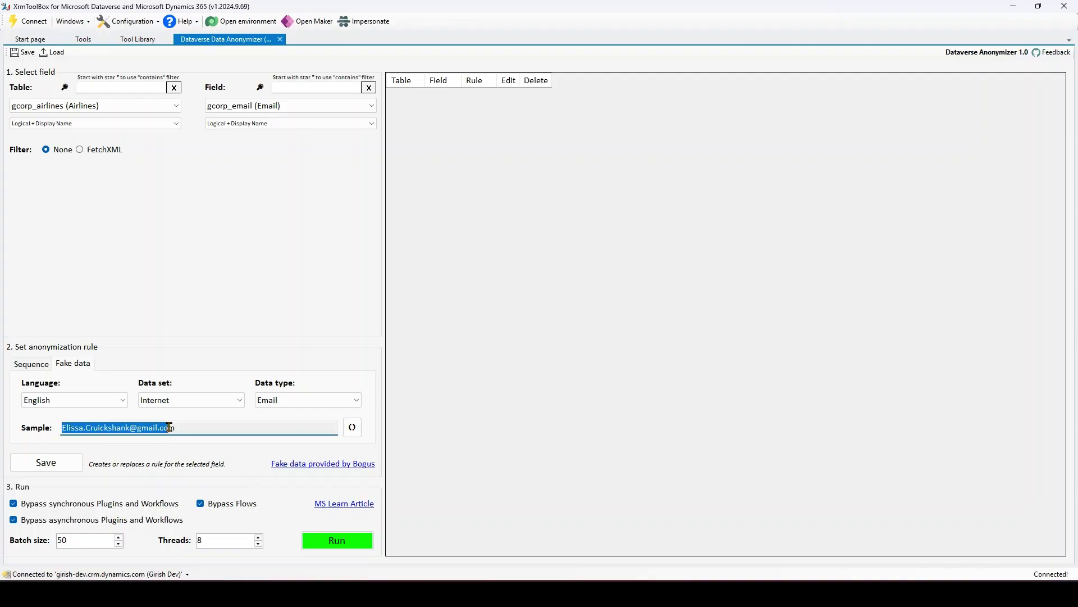
pyautogui.click(357, 433)
pyautogui.click(356, 434)
pyautogui.click(356, 433)
pyautogui.click(355, 432)
pyautogui.click(355, 433)
pyautogui.click(355, 432)
pyautogui.click(355, 432)
pyautogui.click(355, 432)
pyautogui.click(355, 433)
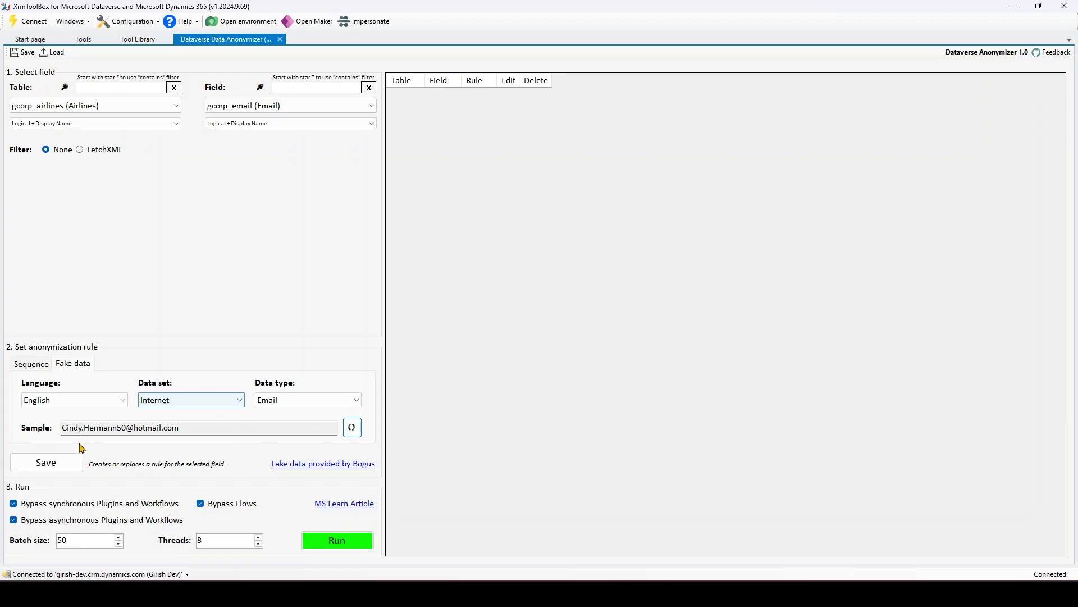
pyautogui.click(50, 463)
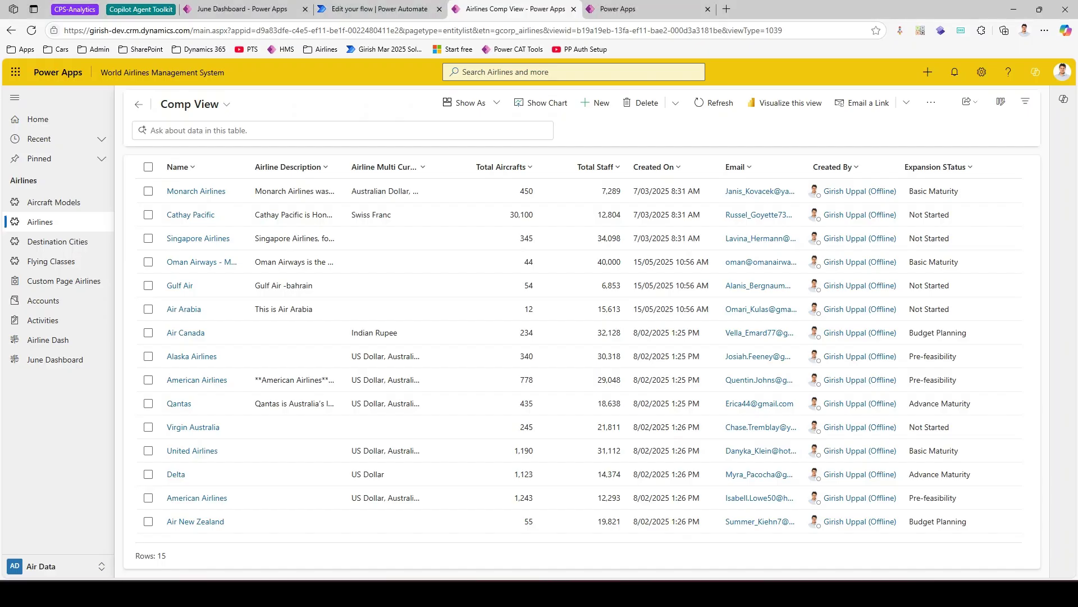
# In the Power Apps Airlines list, open the Monarch Airlines record and examine its Class and AI sections
pyautogui.click(211, 191)
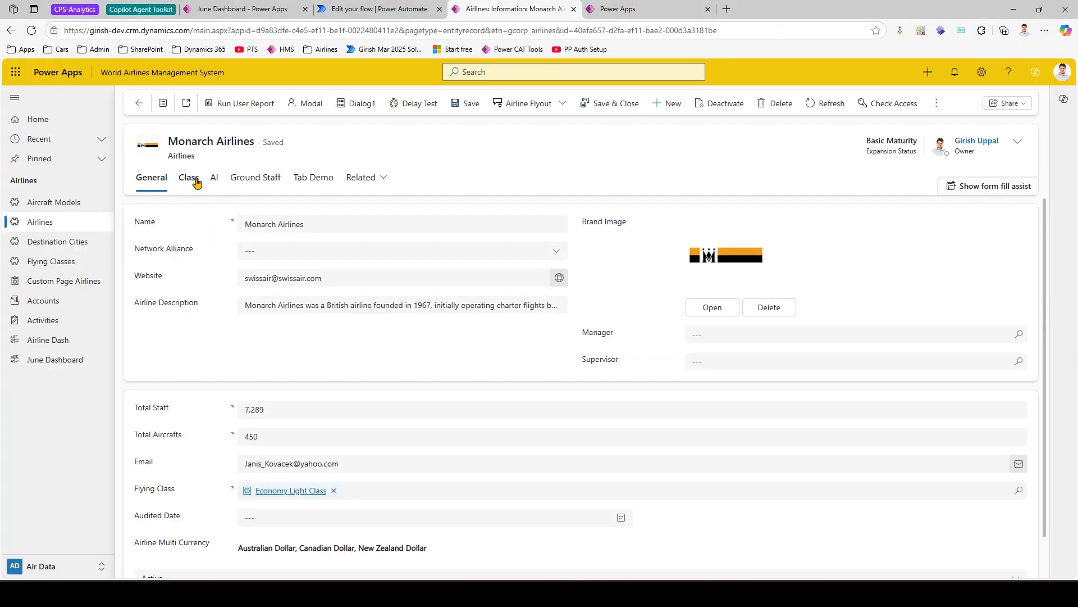
pyautogui.click(192, 180)
pyautogui.click(215, 179)
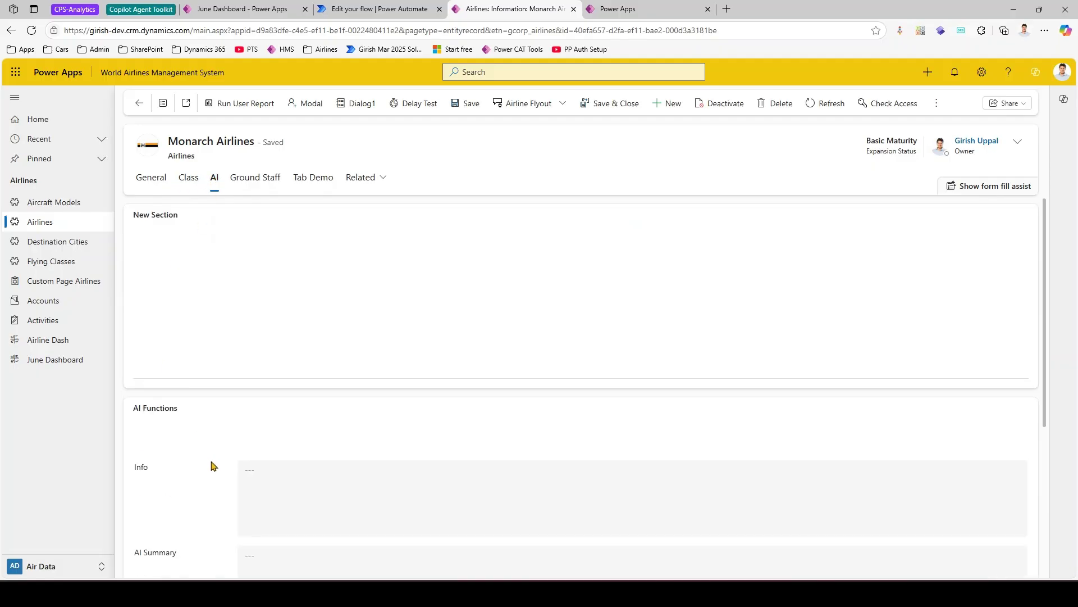
pyautogui.scroll(-3, 236, 483)
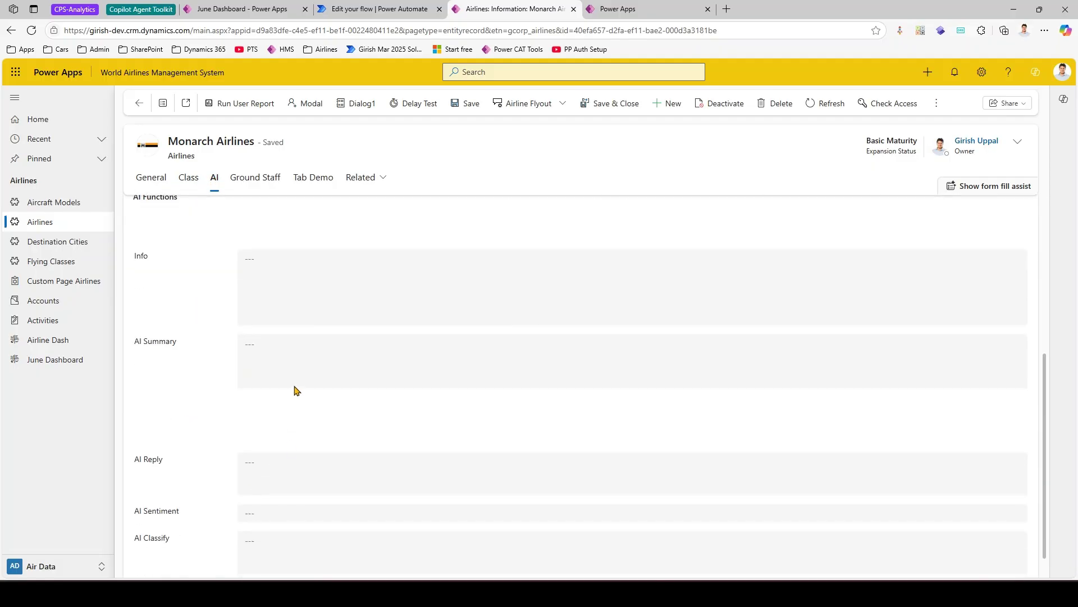
# Examine the AI Summary and AI Reply fields of the Monarch Airlines record and return to the Airlines list
pyautogui.click(265, 359)
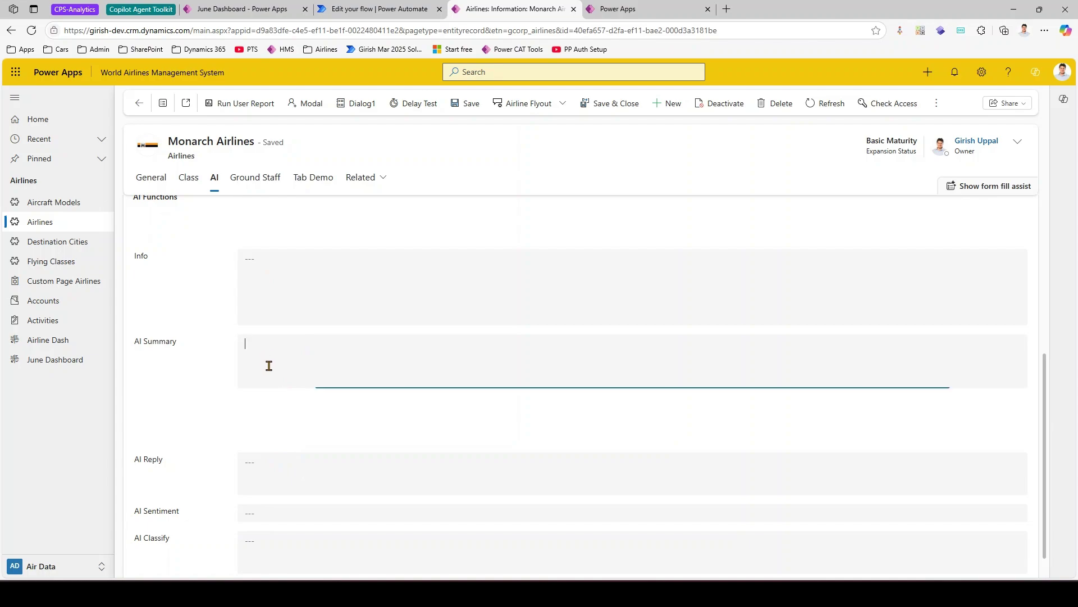
pyautogui.click(297, 473)
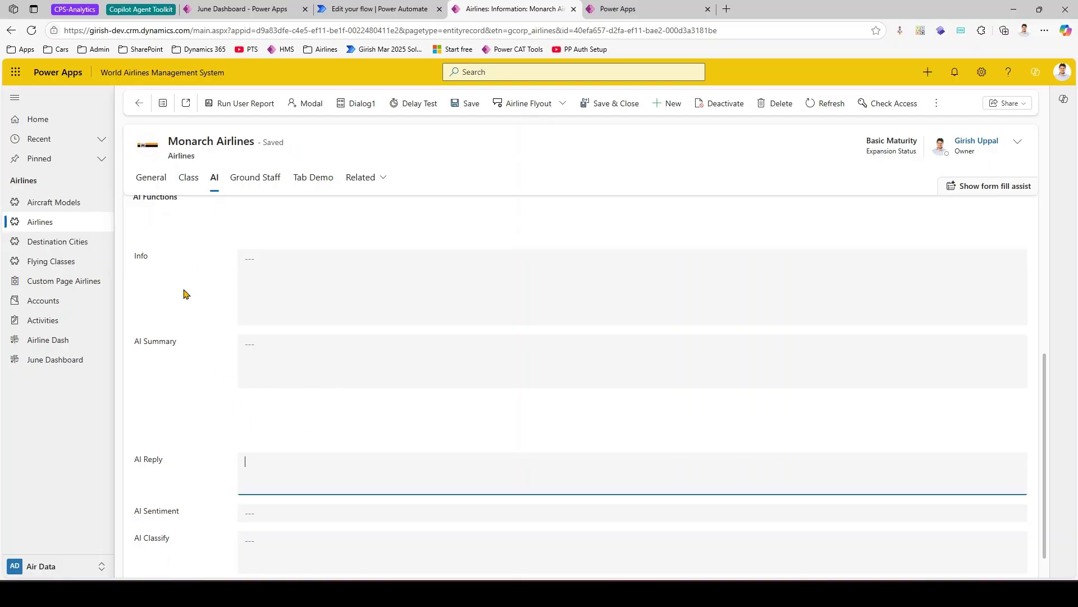
pyautogui.scroll(5, 185, 294)
pyautogui.click(67, 224)
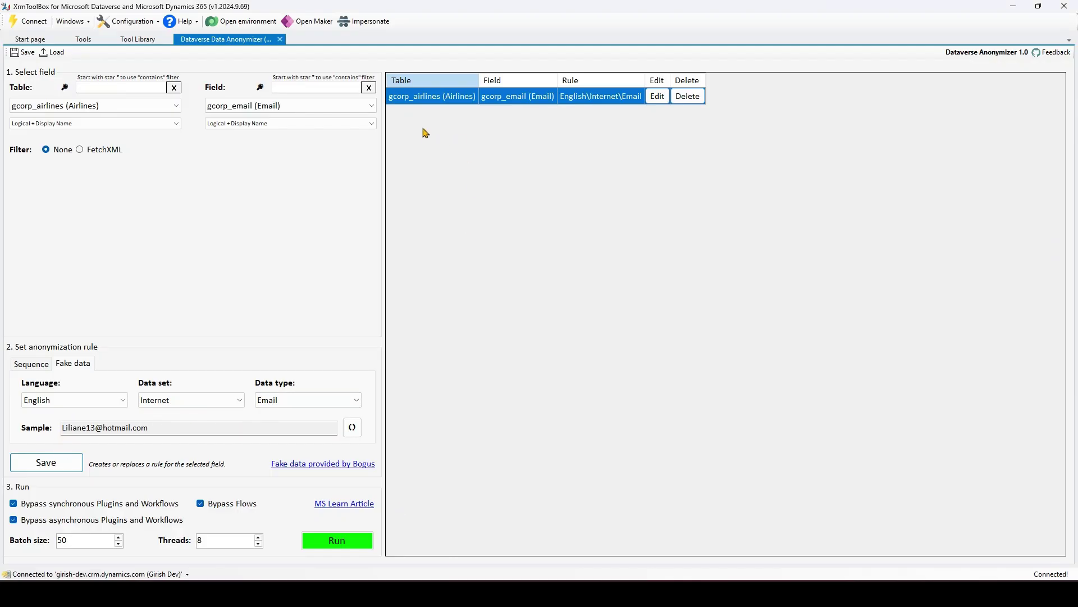
pyautogui.moveTo(349, 367)
pyautogui.mouseDown()
pyautogui.moveTo(387, 163)
pyautogui.moveTo(424, 110)
pyautogui.moveTo(424, 130)
pyautogui.mouseUp()
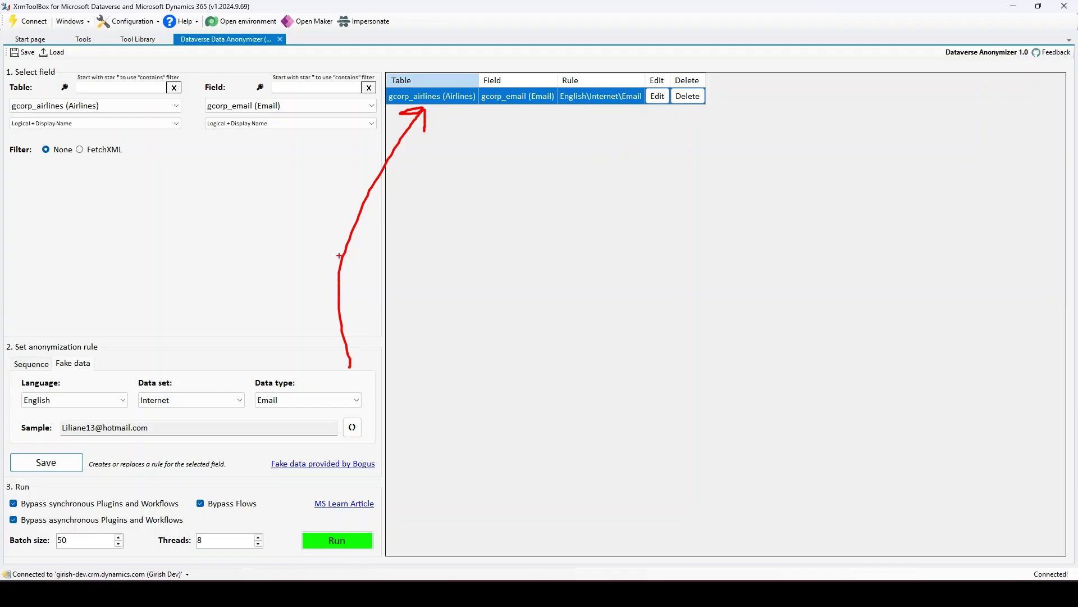
pyautogui.press('Escape')
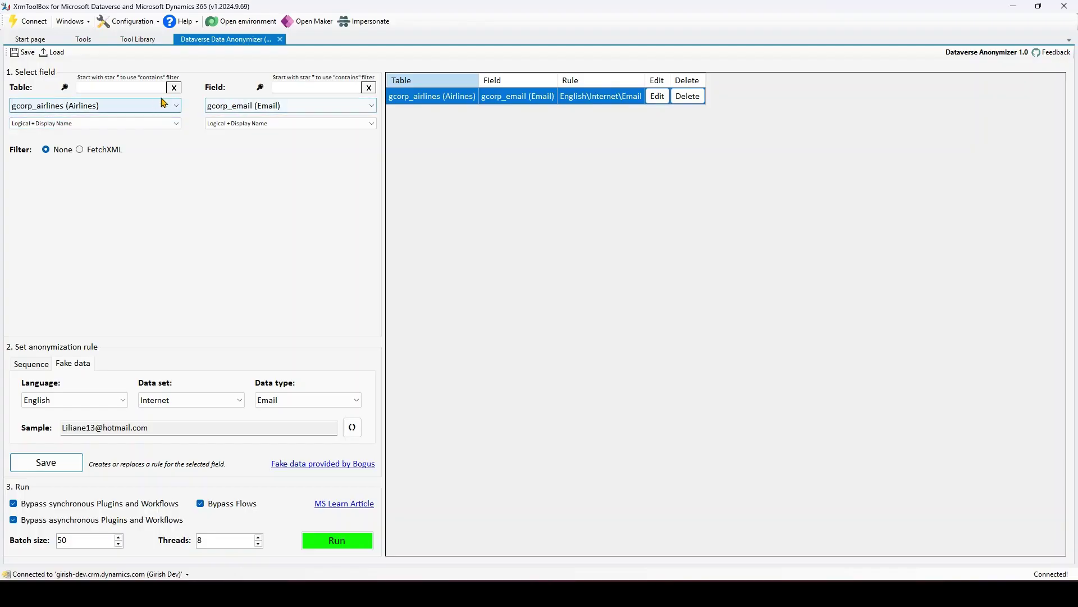
# Select the AI Reply field of the Airlines table and choose the Vehicle data set with the Manufacturer data type
pyautogui.click(372, 105)
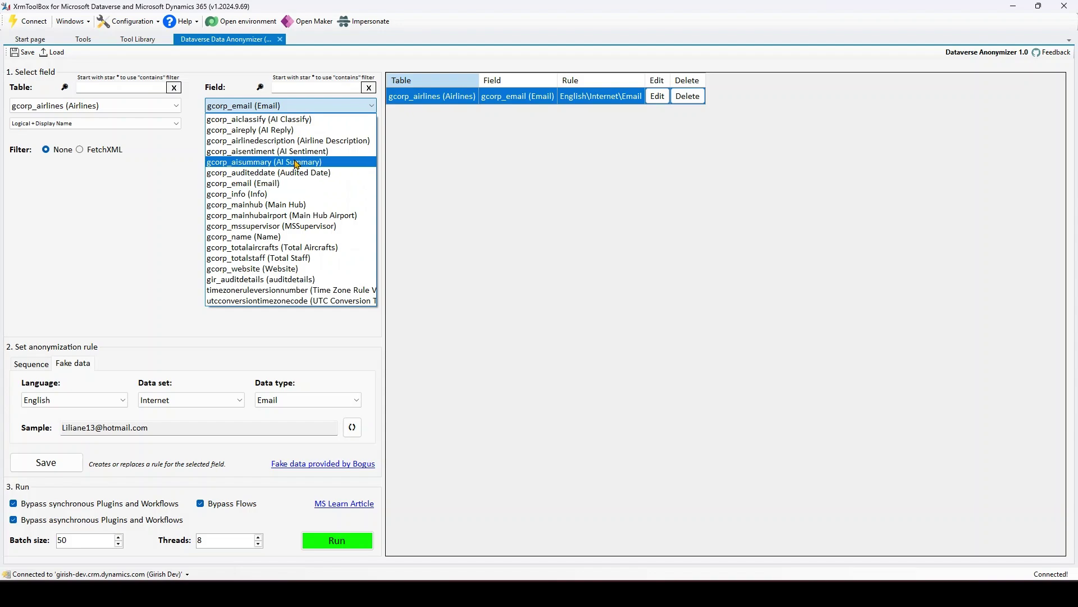
pyautogui.click(281, 130)
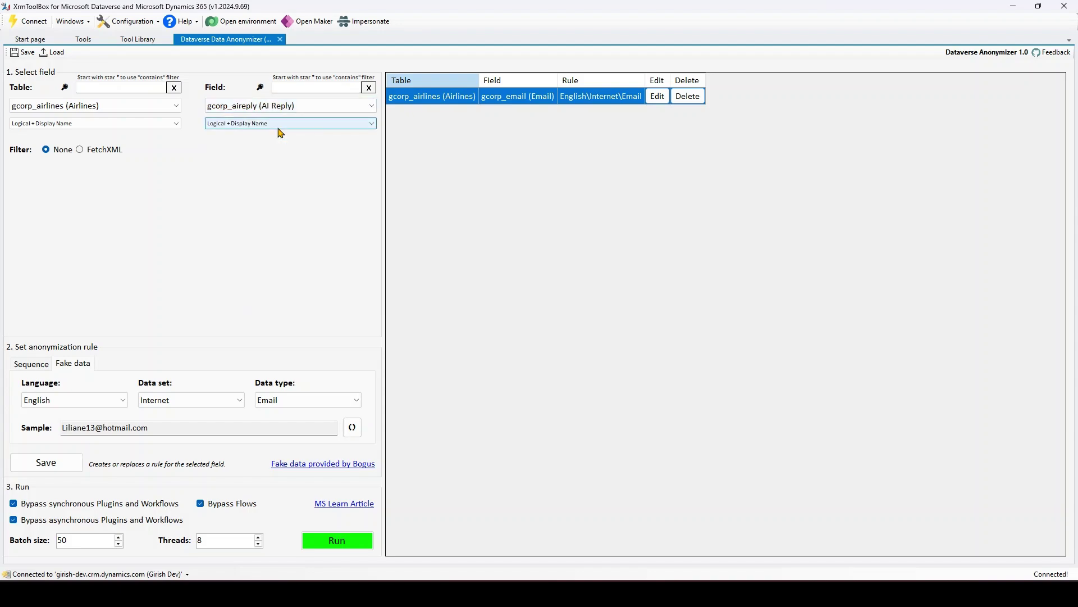
pyautogui.click(171, 402)
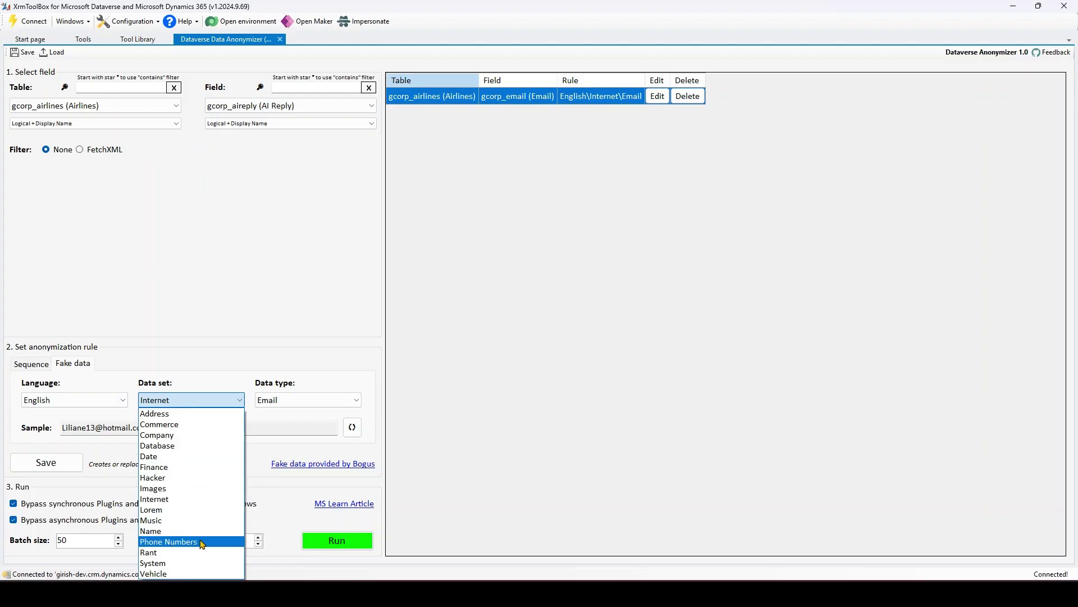
pyautogui.click(185, 573)
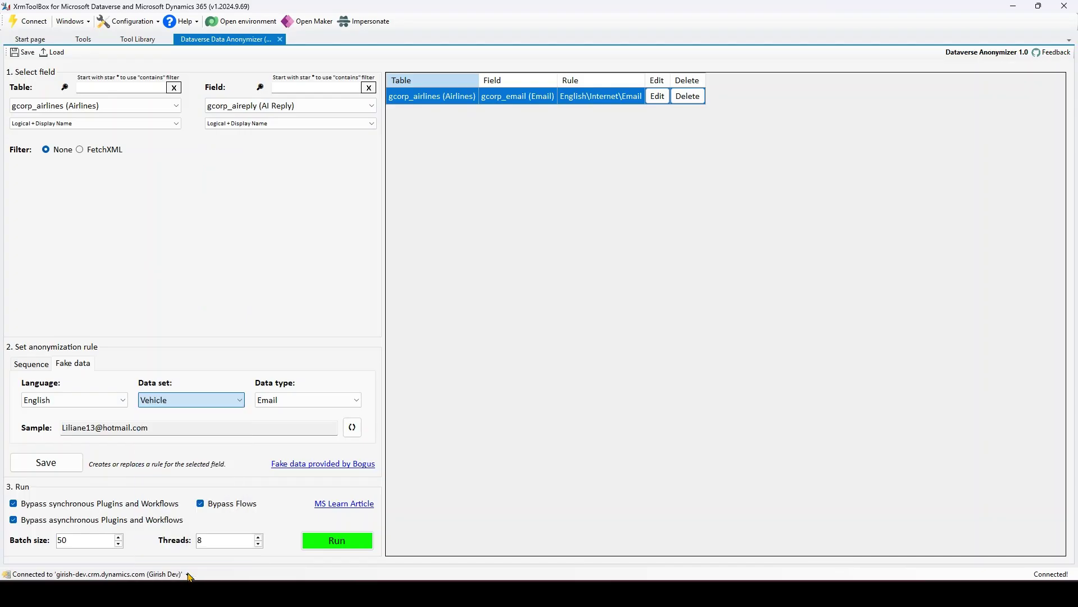
pyautogui.click(307, 406)
pyautogui.click(298, 425)
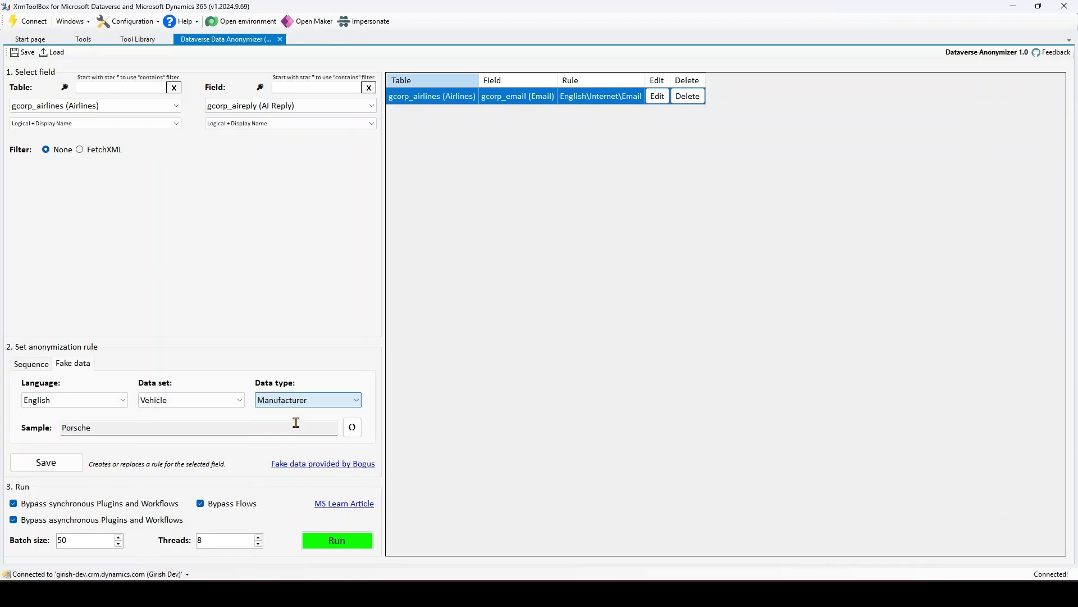
# Regenerate the sample manufacturer value several times and save the fake data rule for the AI Reply field
pyautogui.click(354, 432)
pyautogui.click(354, 430)
pyautogui.click(353, 427)
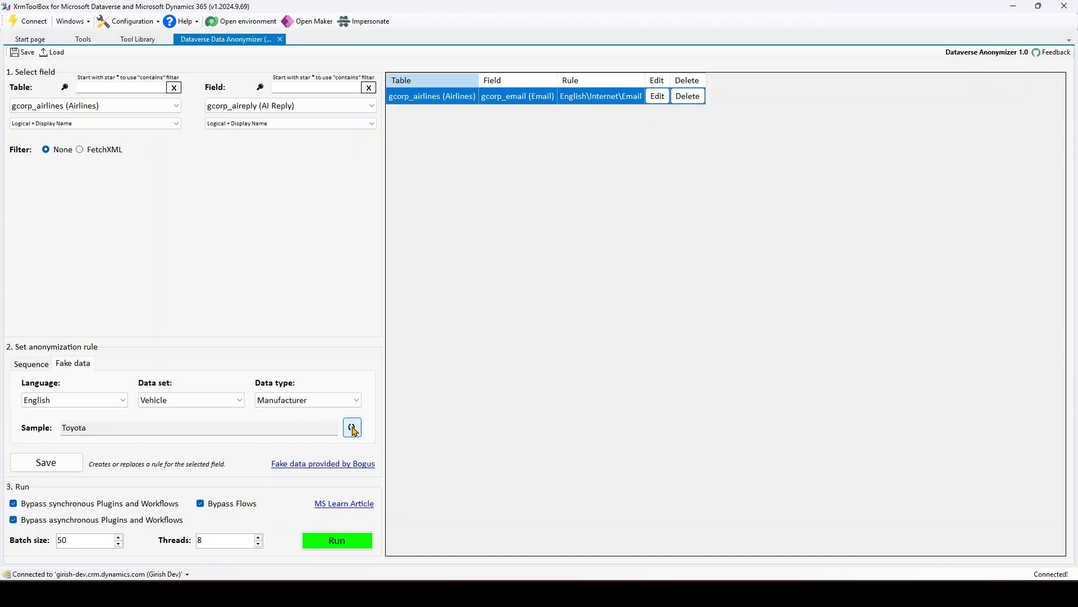
pyautogui.click(68, 467)
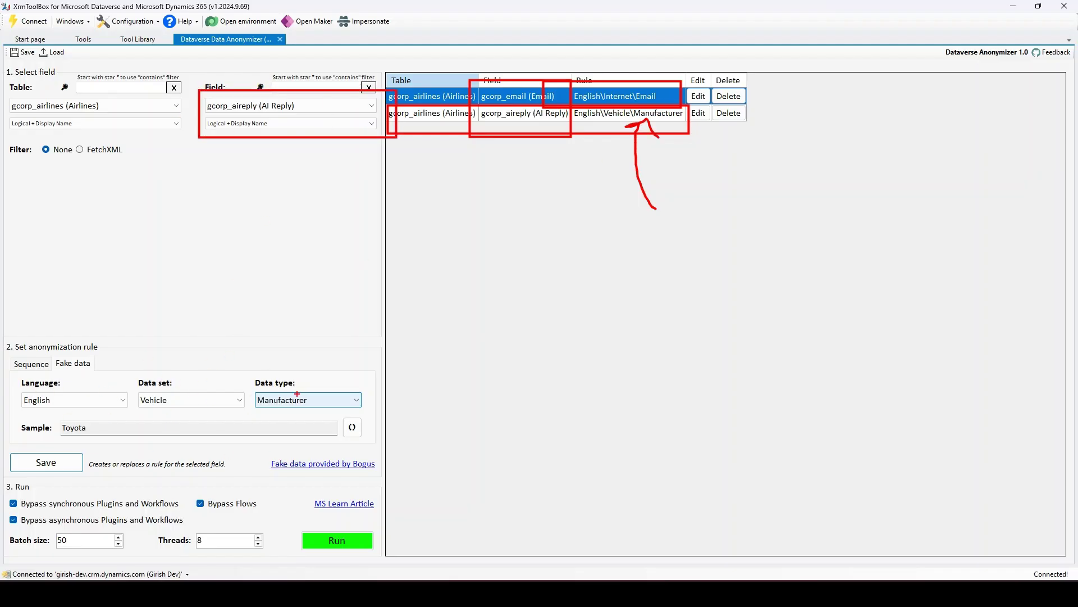
pyautogui.press('Escape')
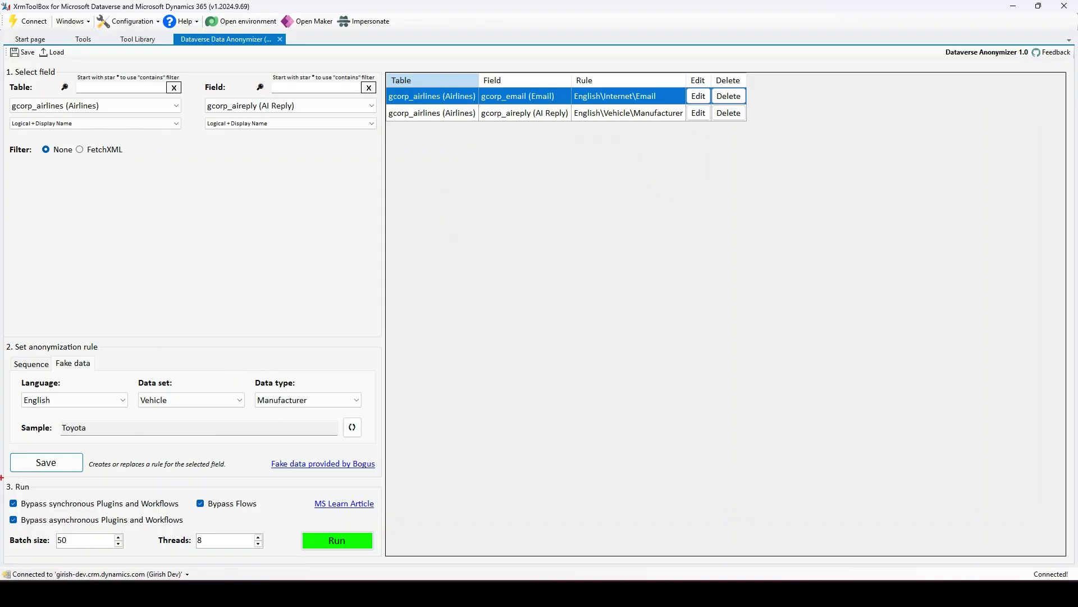
pyautogui.moveTo(2, 477); pyautogui.dragTo(274, 559)
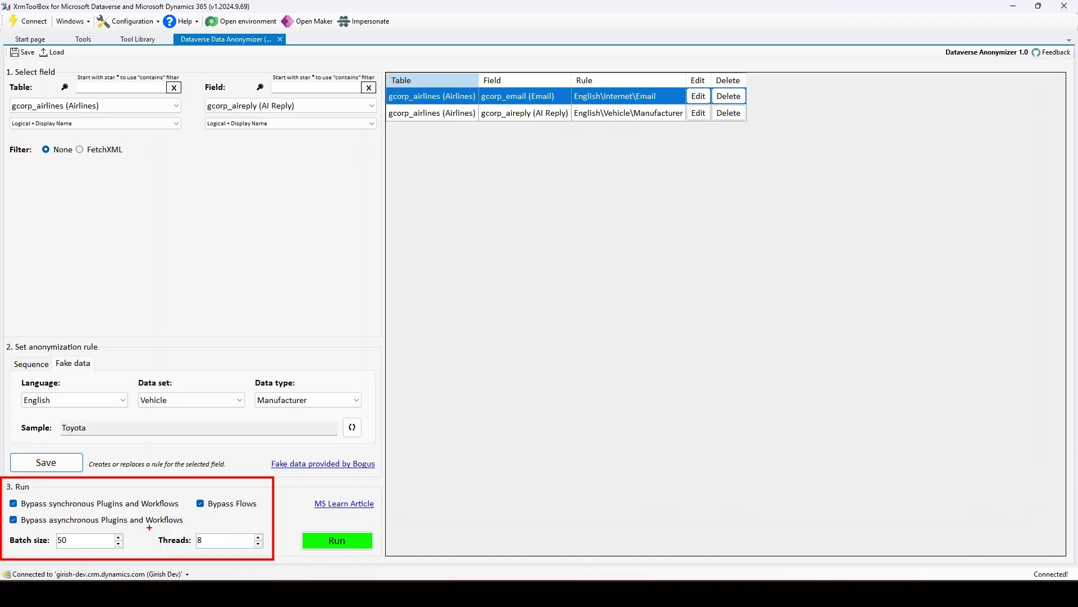
pyautogui.moveTo(208, 514); pyautogui.dragTo(256, 512)
pyautogui.moveTo(93, 556); pyautogui.dragTo(122, 540)
pyautogui.moveTo(217, 551); pyautogui.dragTo(232, 549)
pyautogui.press('Escape')
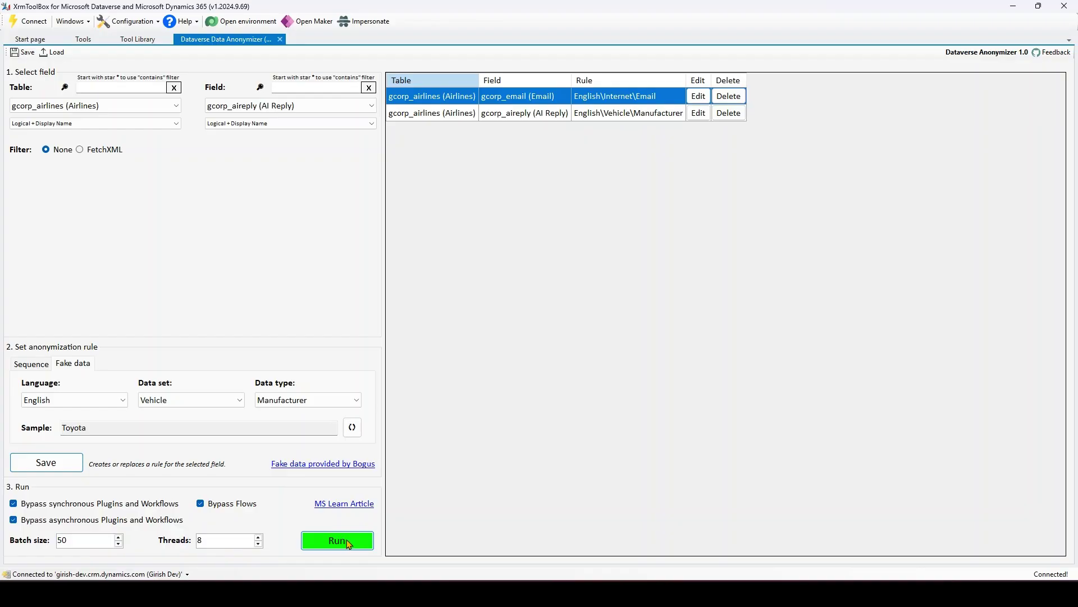
# Switch to the Power Apps Airlines list, review the Email column and check the Monarch Airlines record's AI Reply field before anonymizing
pyautogui.click(429, 593)
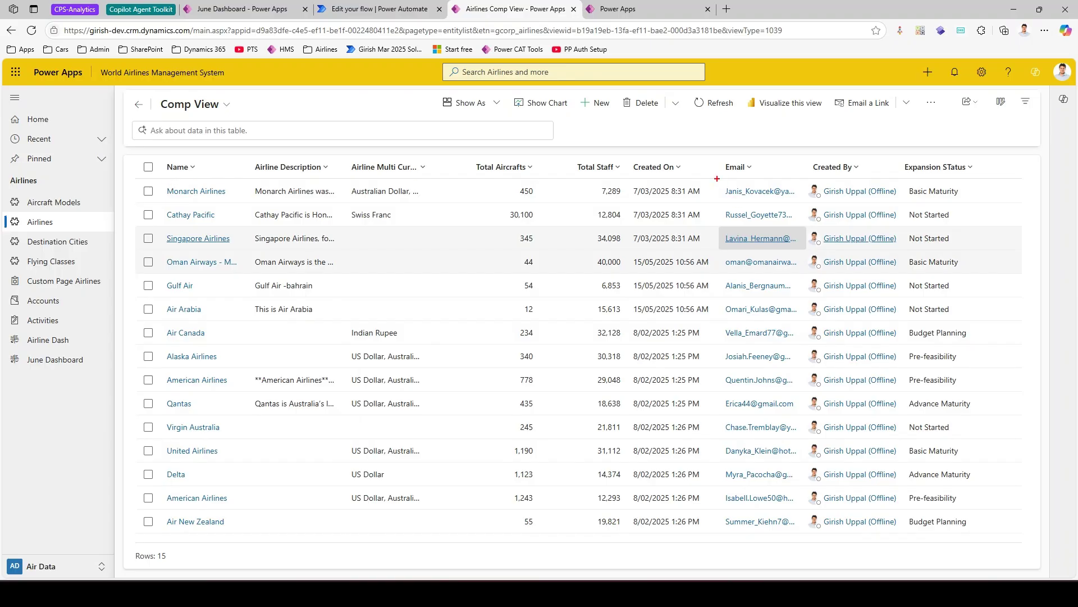
pyautogui.moveTo(717, 179)
pyautogui.mouseDown()
pyautogui.moveTo(760, 256)
pyautogui.moveTo(797, 252)
pyautogui.mouseUp()
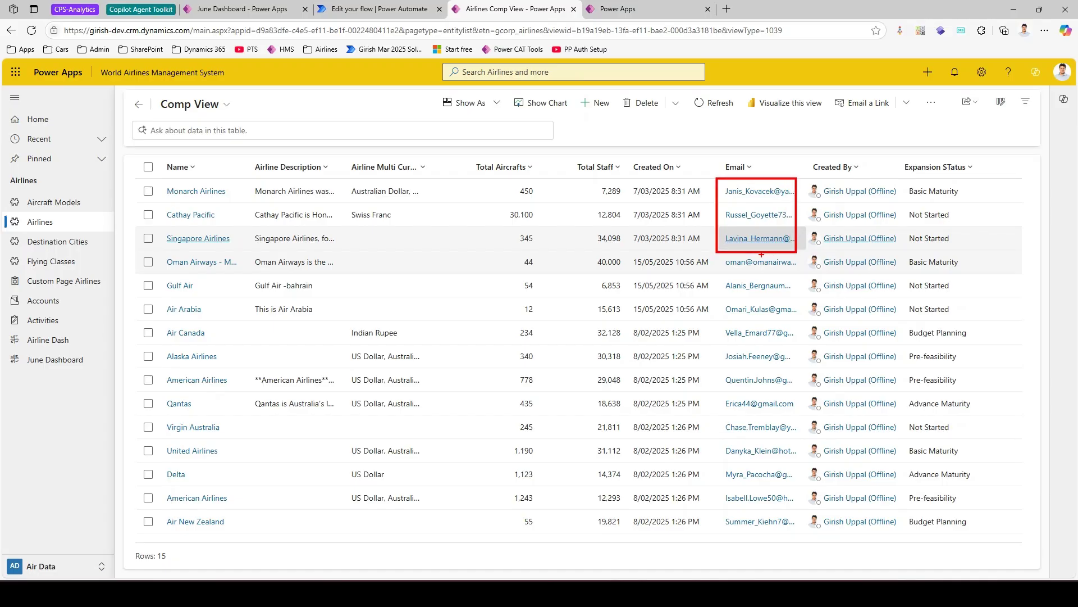
pyautogui.click(204, 191)
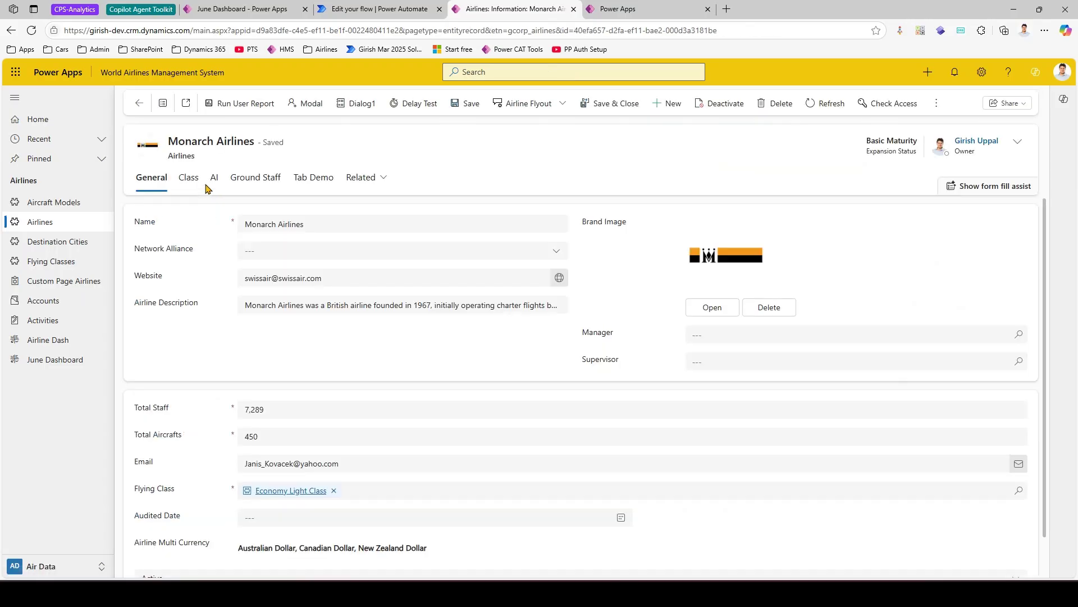
pyautogui.click(214, 178)
pyautogui.scroll(-3, 259, 505)
pyautogui.scroll(-2, 306, 533)
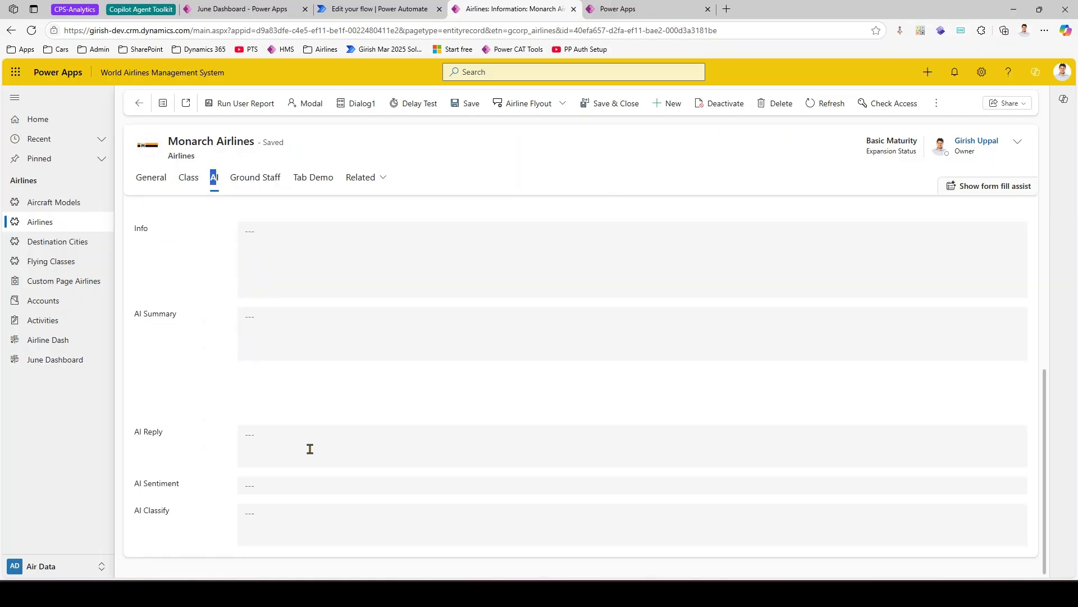
pyautogui.click(139, 103)
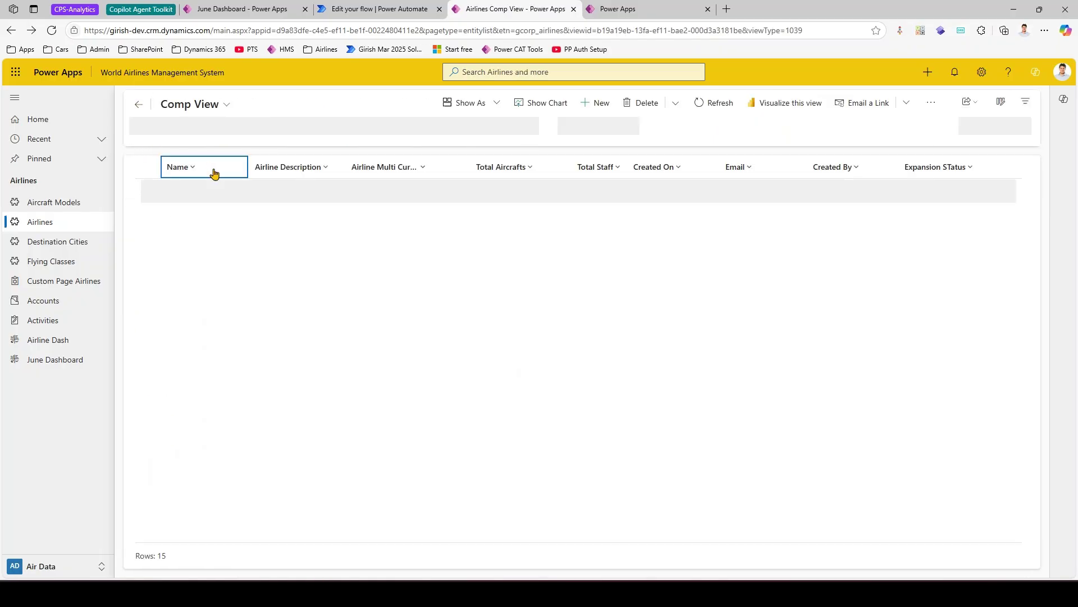
# Open the Cathay Pacific record, check its AI Reply field and return to the Airlines list
pyautogui.click(189, 212)
pyautogui.click(216, 178)
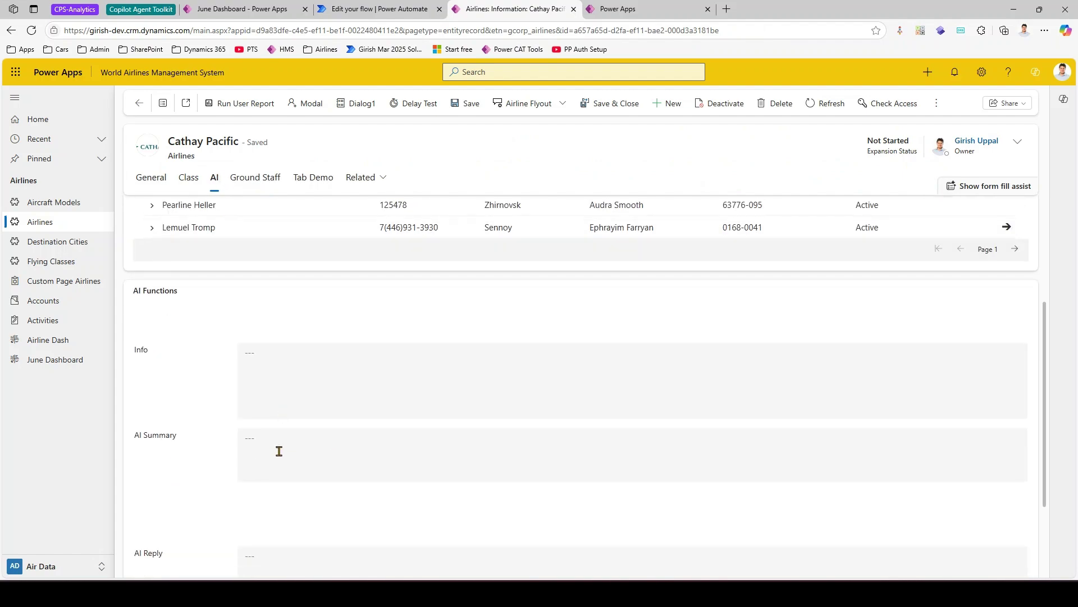
pyautogui.scroll(-2, 298, 452)
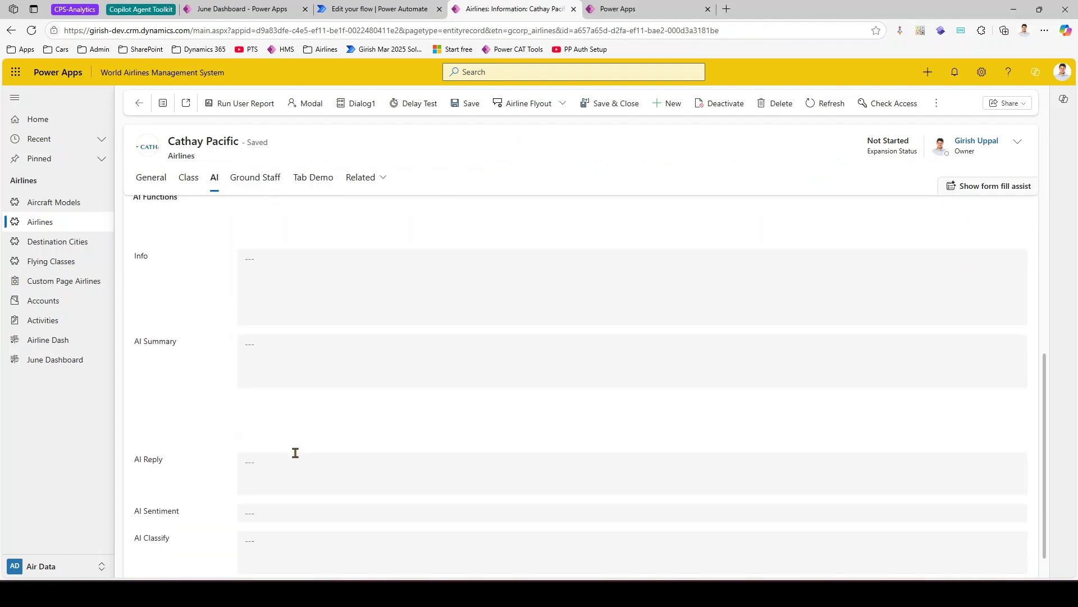
pyautogui.click(138, 103)
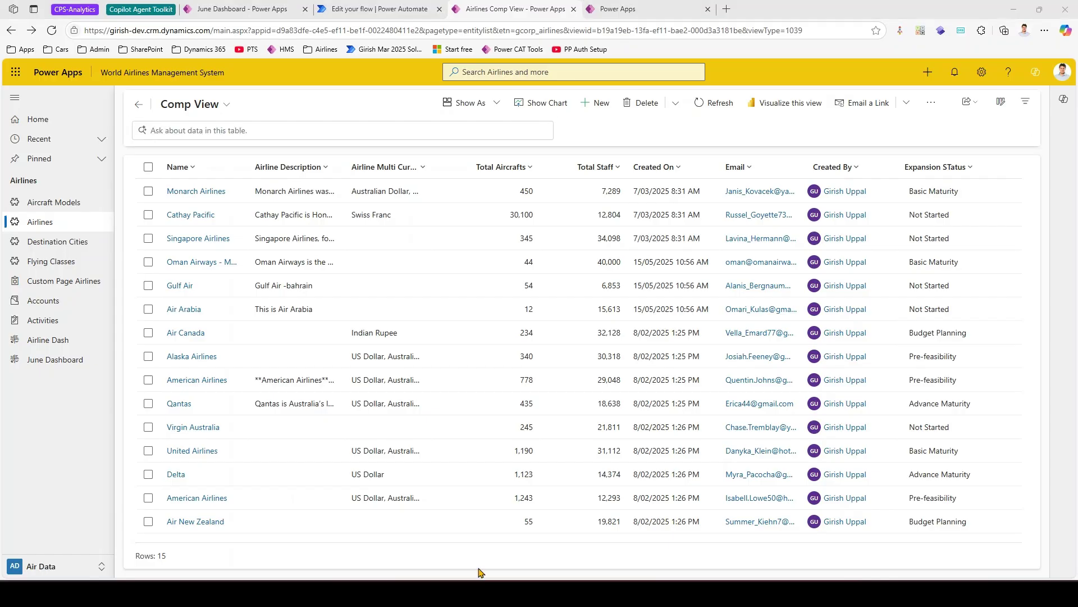
# In XrmToolBox, run the anonymization for the Email and AI Reply fields, confirm it and dismiss the completion notice
pyautogui.click(467, 593)
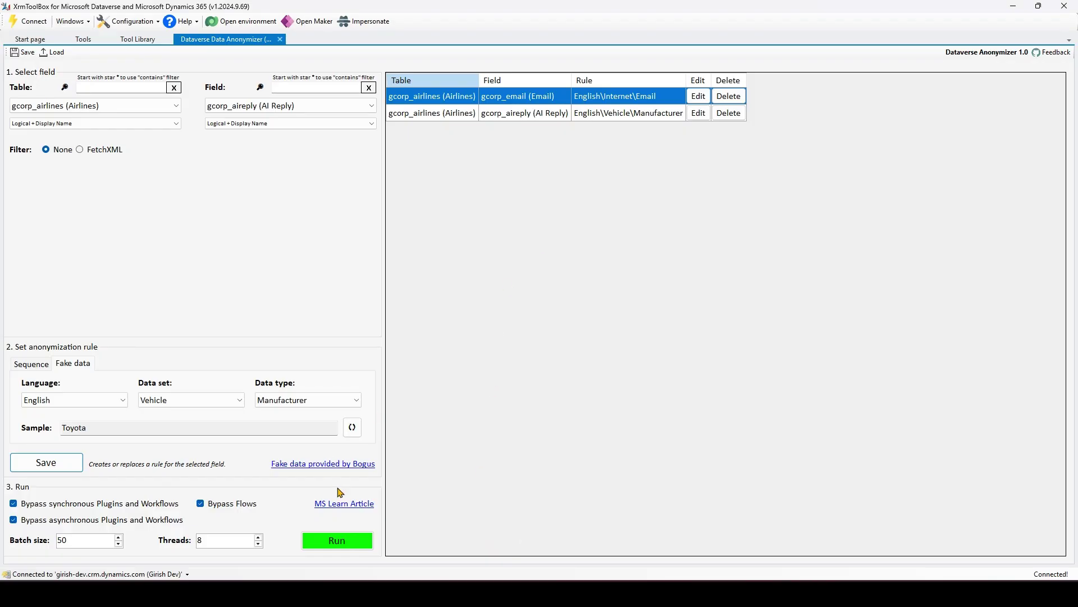
pyautogui.click(349, 540)
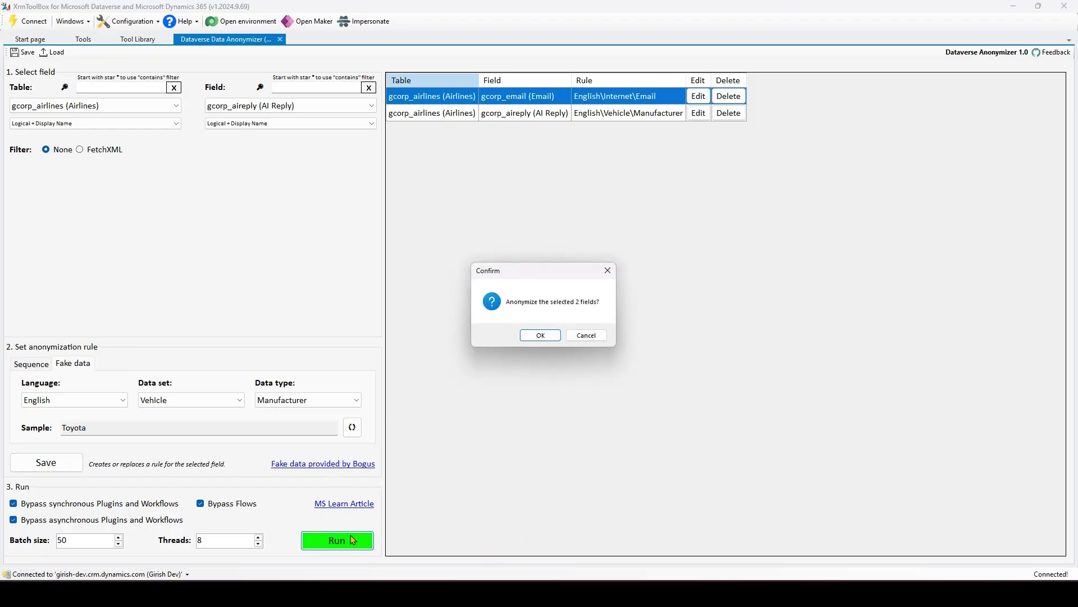
pyautogui.click(535, 336)
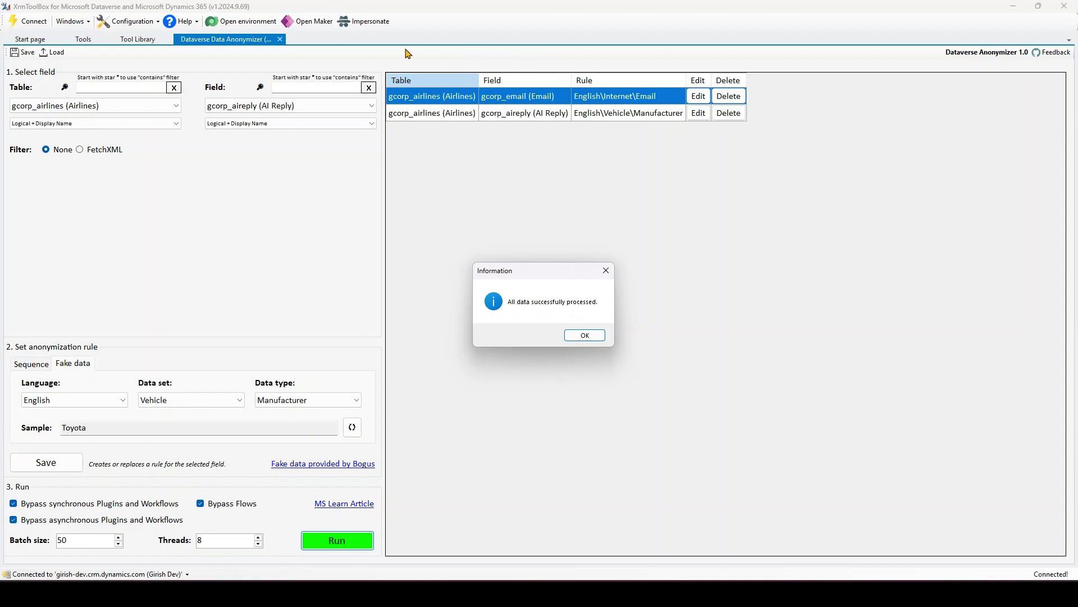
pyautogui.click(585, 335)
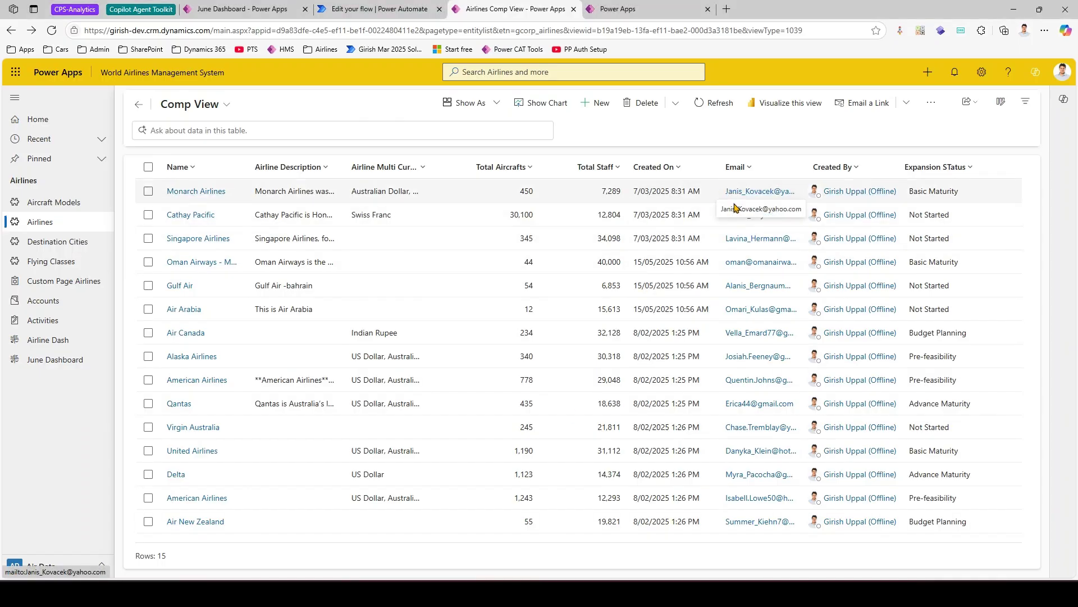
# Refresh the Airlines list to review the Email column and check the AI Reply field of the Monarch Airlines record
pyautogui.click(704, 104)
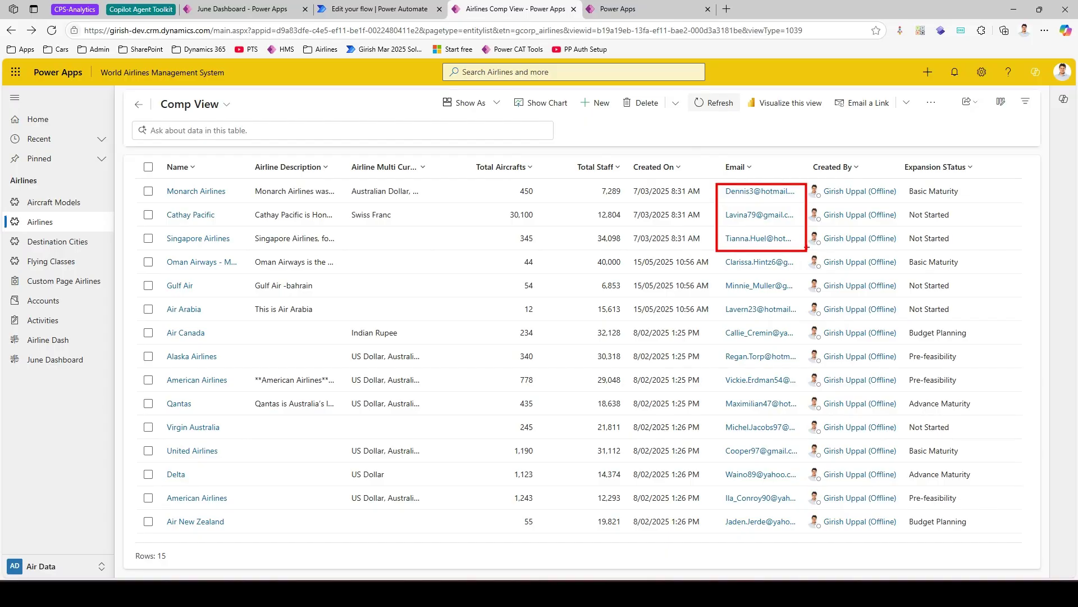
pyautogui.click(190, 192)
pyautogui.click(214, 180)
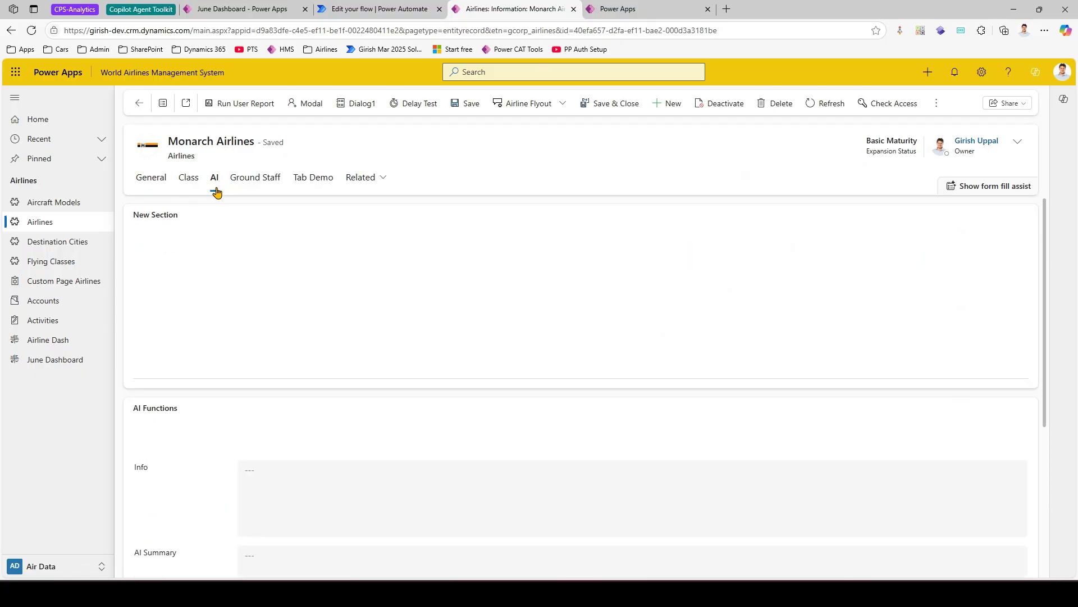
pyautogui.scroll(-3, 228, 396)
pyautogui.scroll(-1, 229, 396)
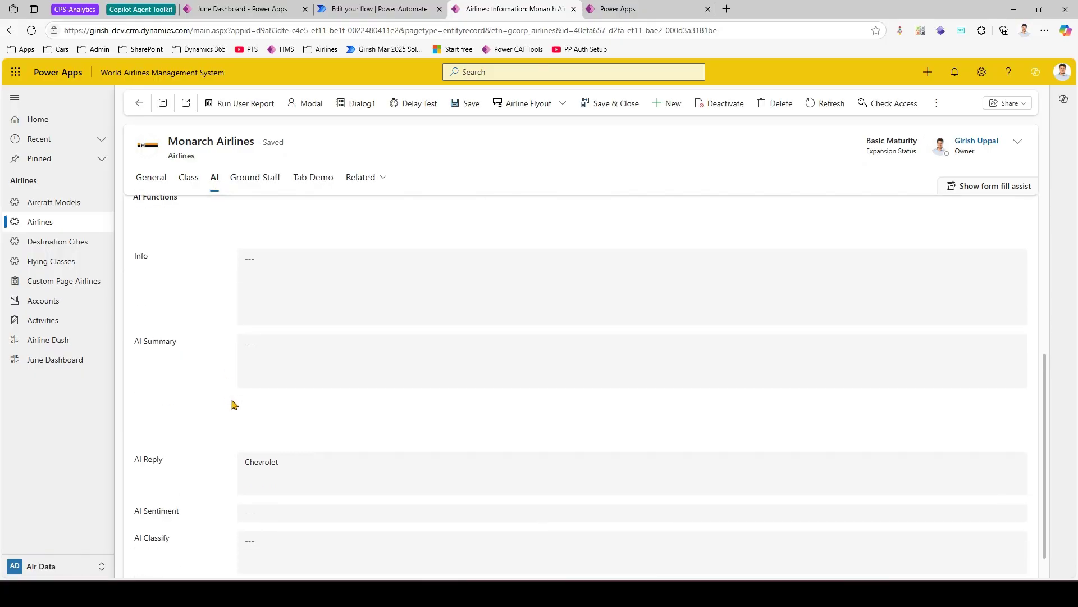
pyautogui.click(293, 459)
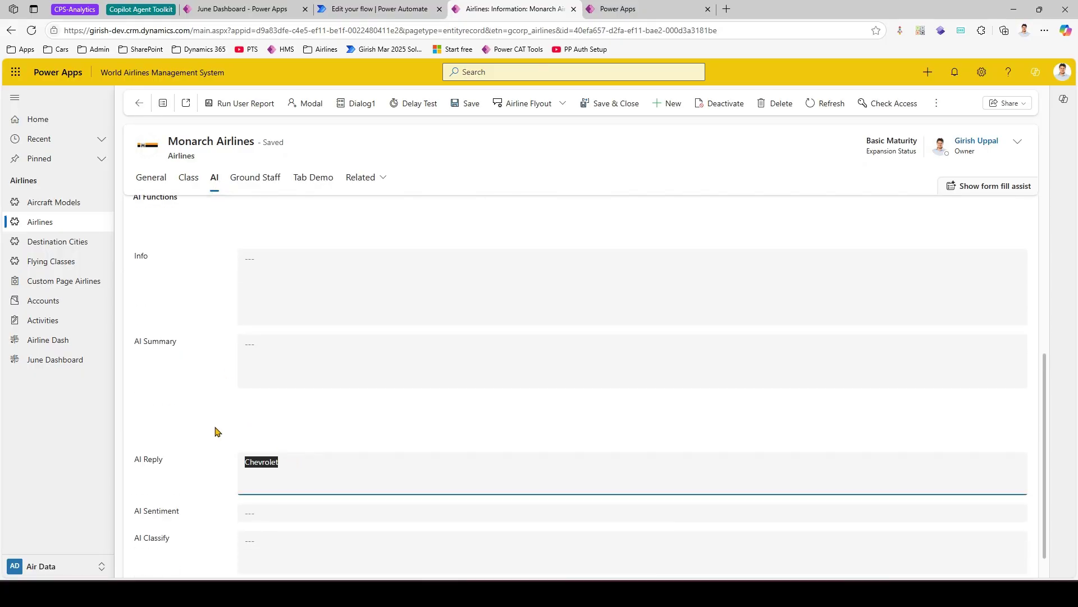
# Compare the AI Reply values of the Cathay Pacific, Singapore Airlines, Oman Airways and Gulf Air records, then return to XrmToolBox
pyautogui.click(162, 104)
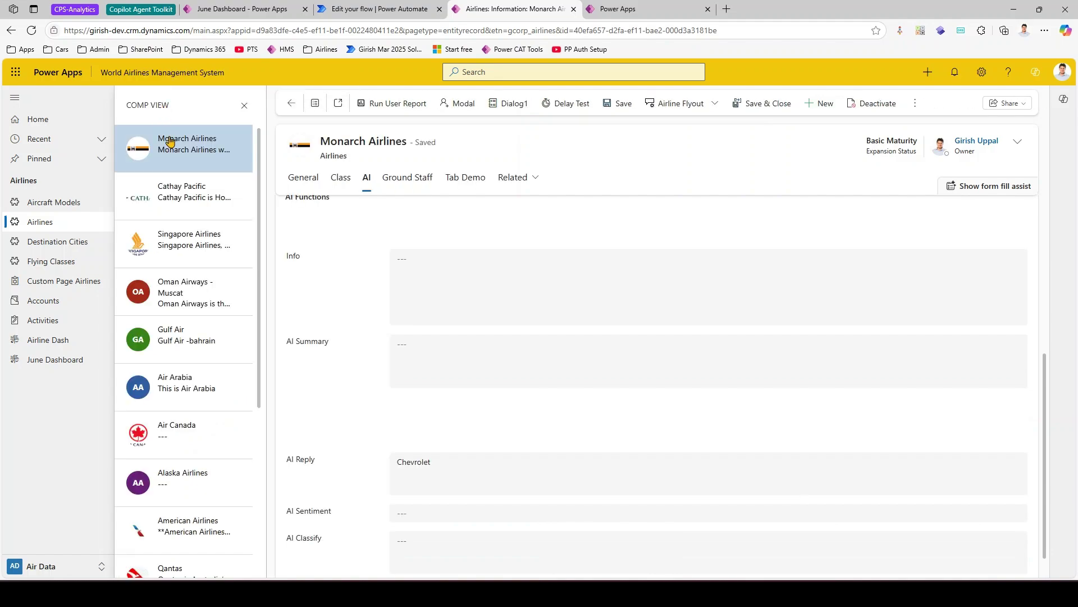
pyautogui.click(170, 202)
pyautogui.scroll(-4, 388, 324)
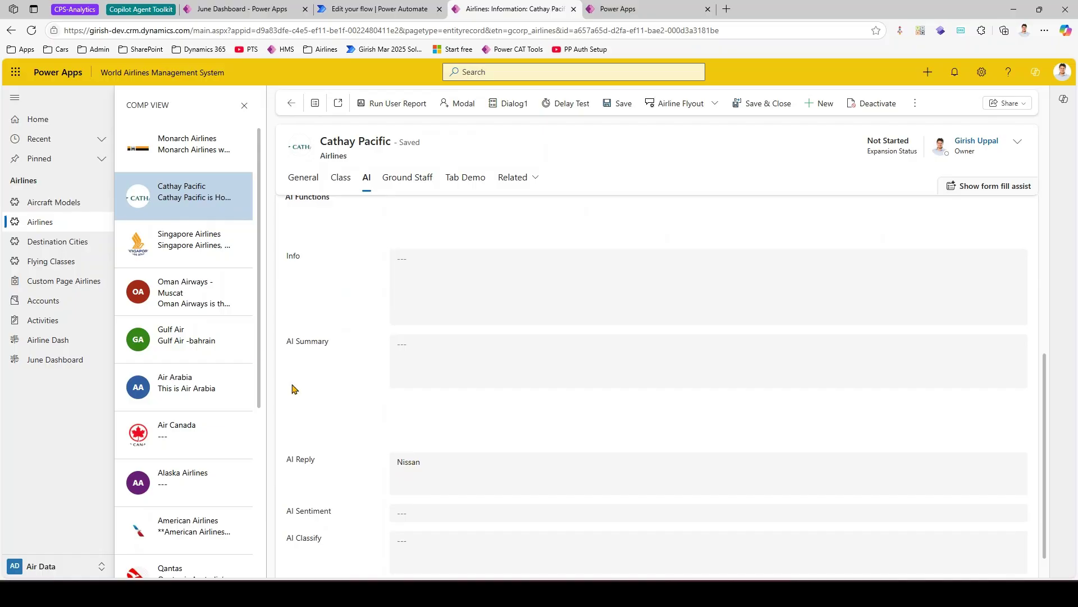
pyautogui.click(191, 242)
pyautogui.scroll(-4, 416, 449)
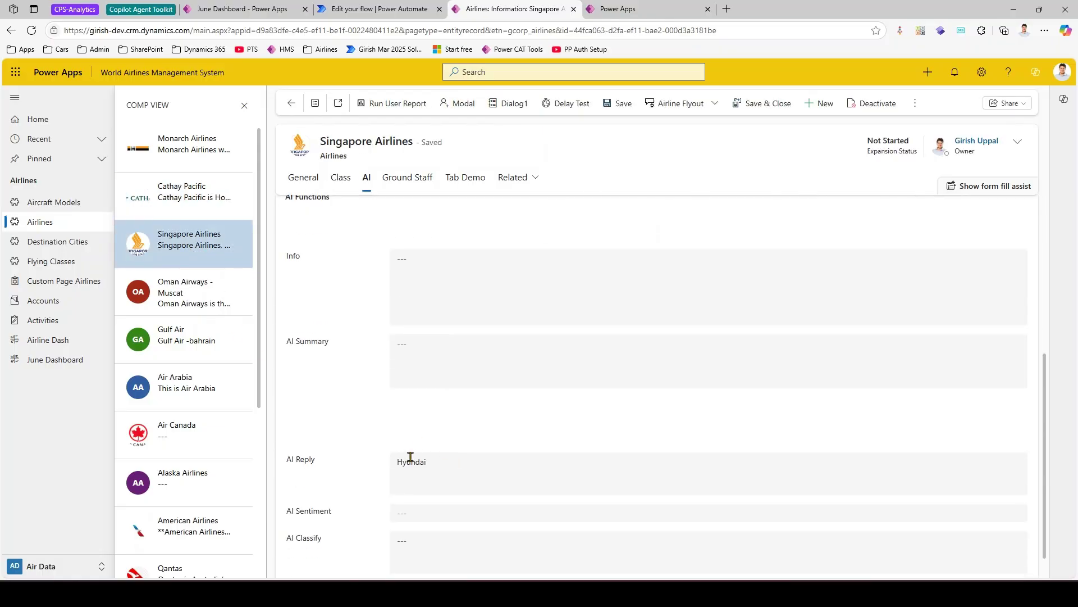
pyautogui.click(185, 291)
pyautogui.scroll(-4, 424, 444)
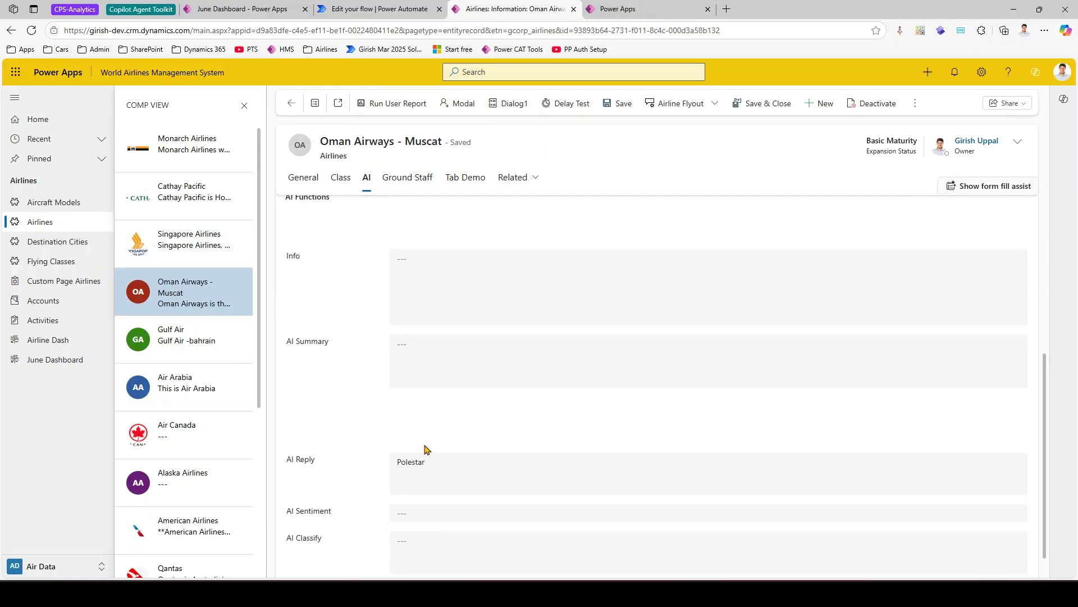
pyautogui.click(194, 347)
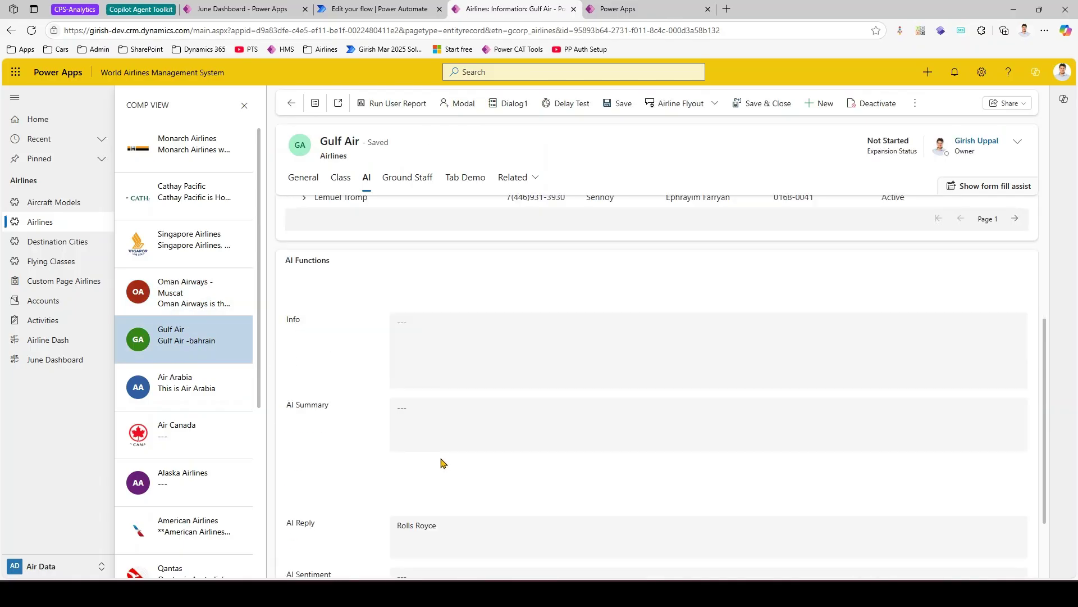
pyautogui.scroll(-4, 416, 450)
pyautogui.click(427, 458)
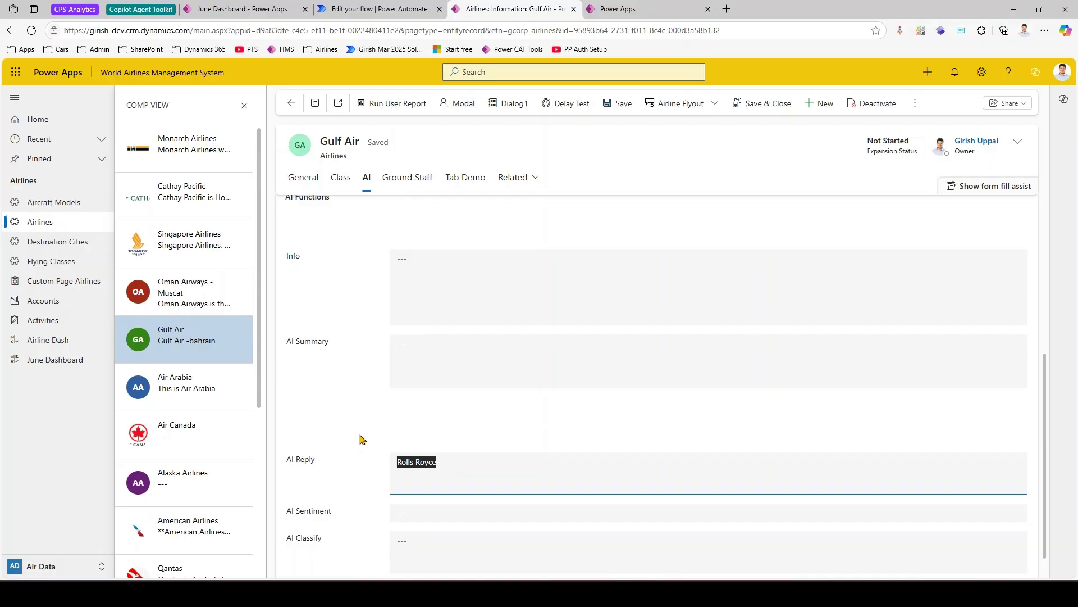
pyautogui.click(477, 592)
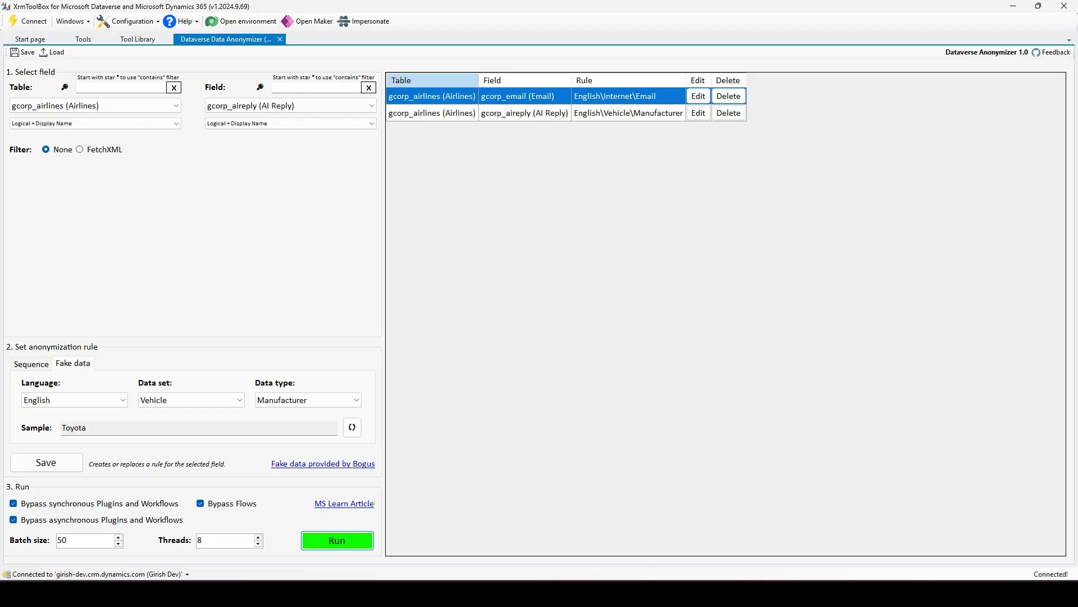